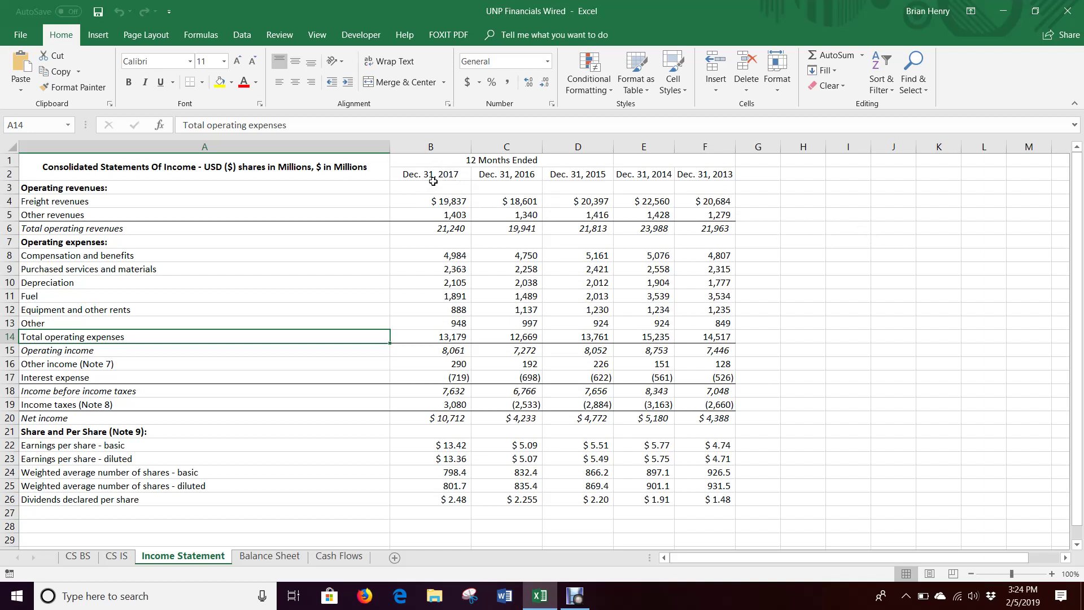
- Insert a new column B and enter the heading 'Dec. 31, 2018' in B2
right_click(430, 146)
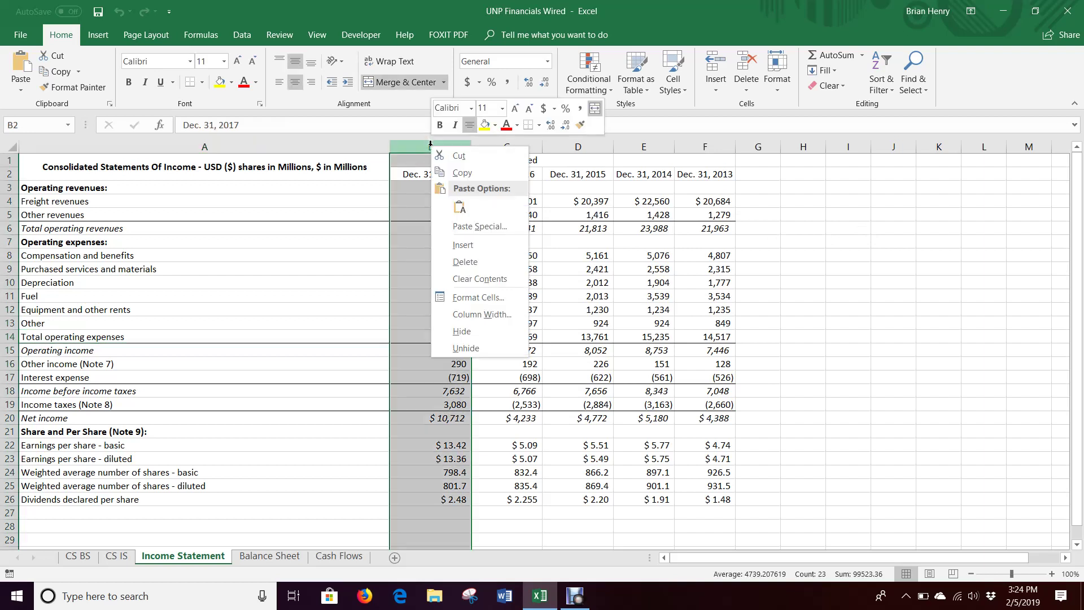
click(474, 244)
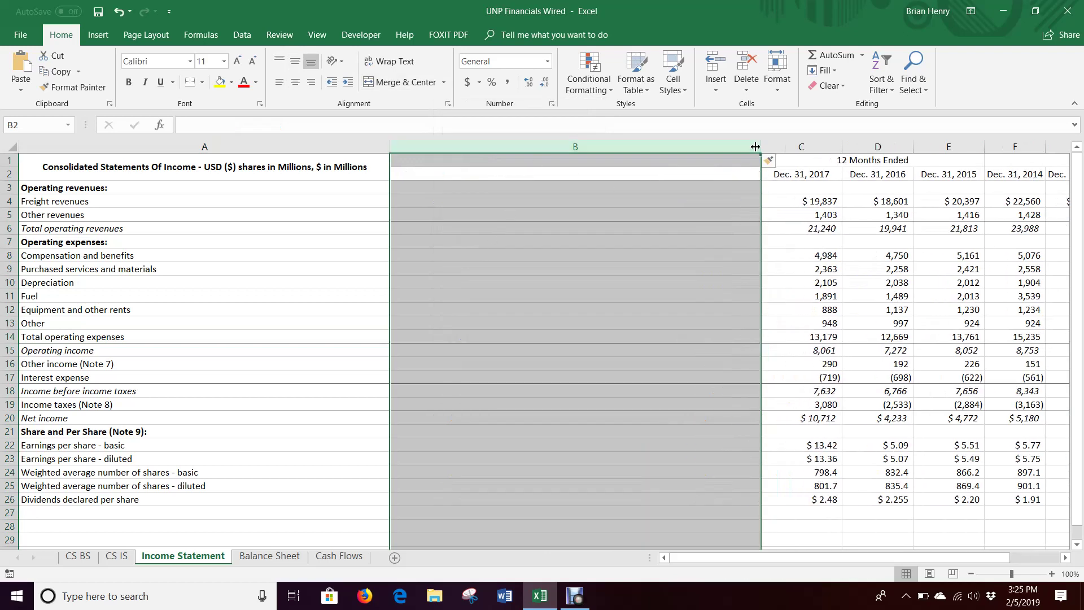
drag(761, 147, 547, 164)
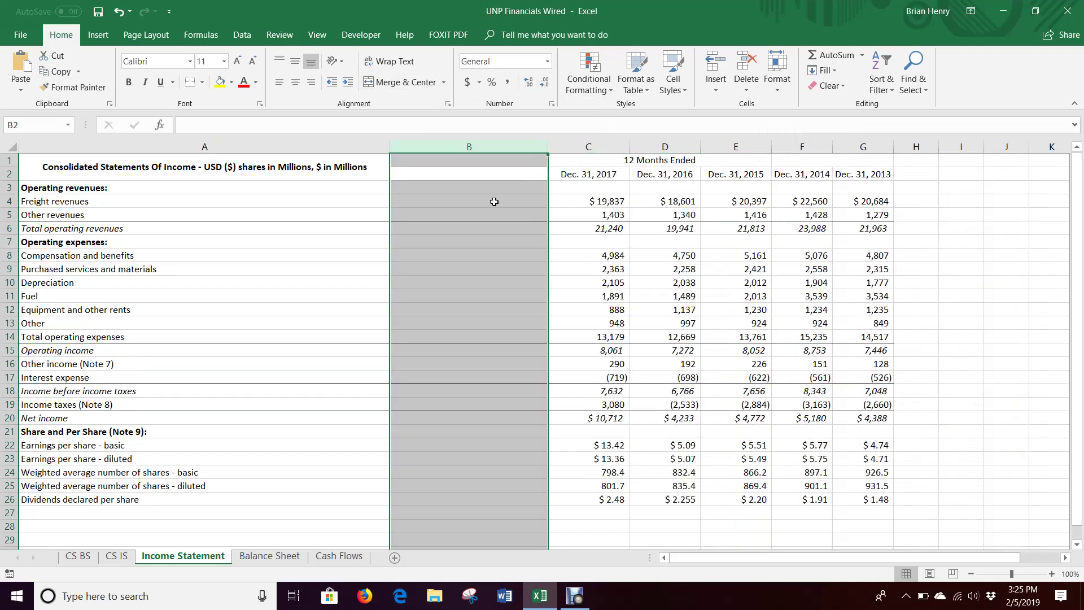
click(497, 173)
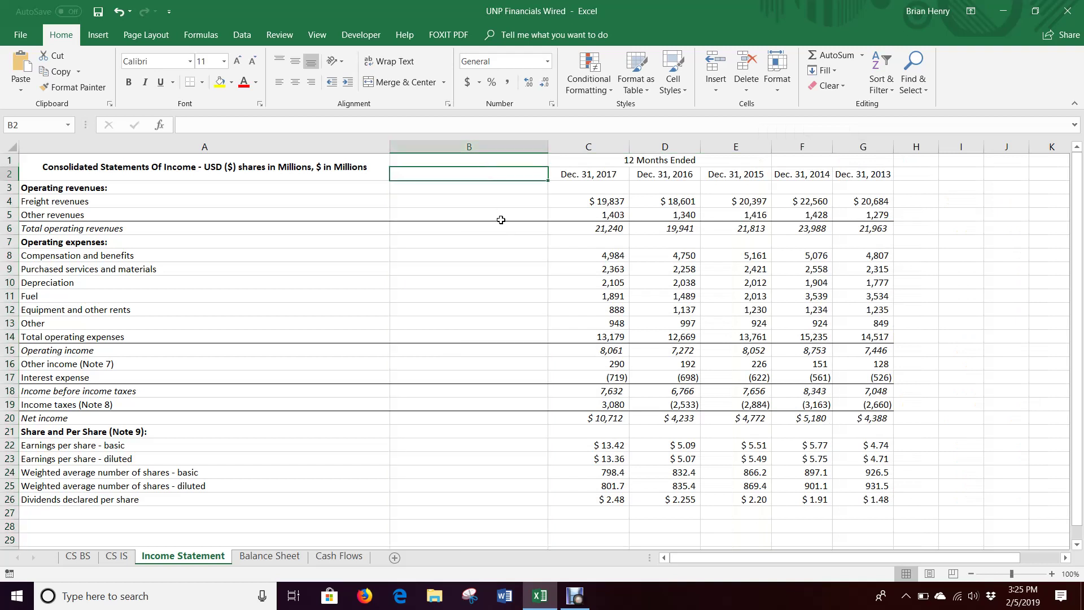
text(Dec. 31, 2)
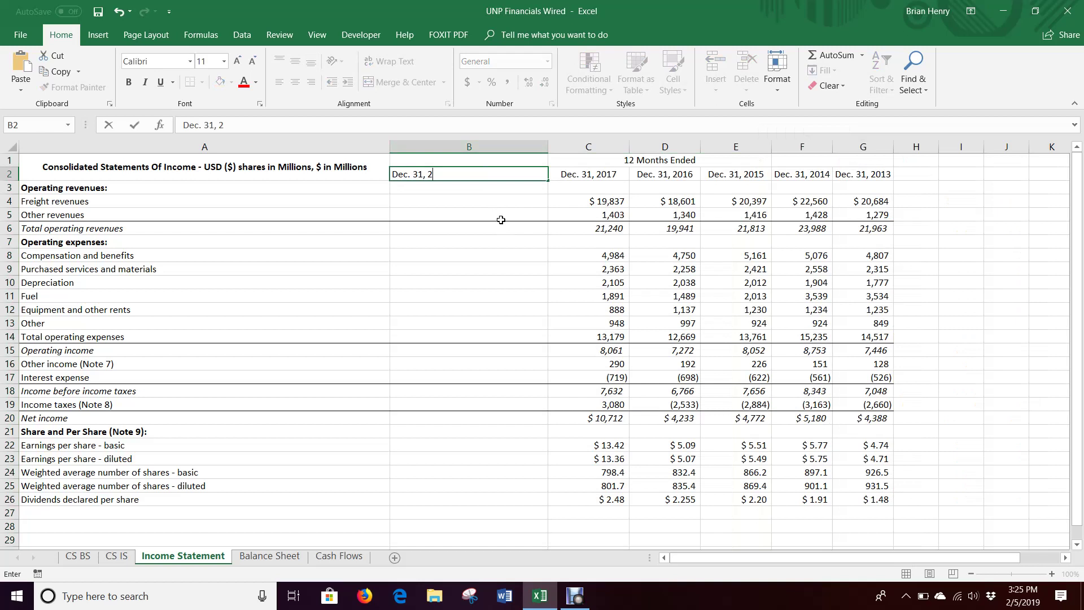
text(018)
key(Return)
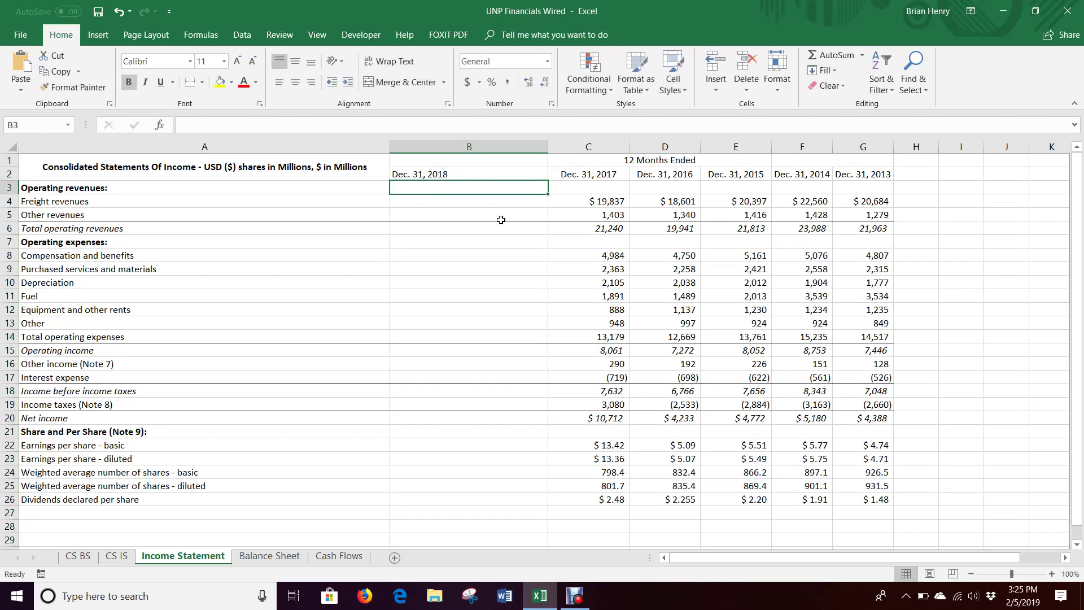
- Resize column B to match the year columns and center the Dec. 31, 2018 heading
click(473, 173)
click(294, 61)
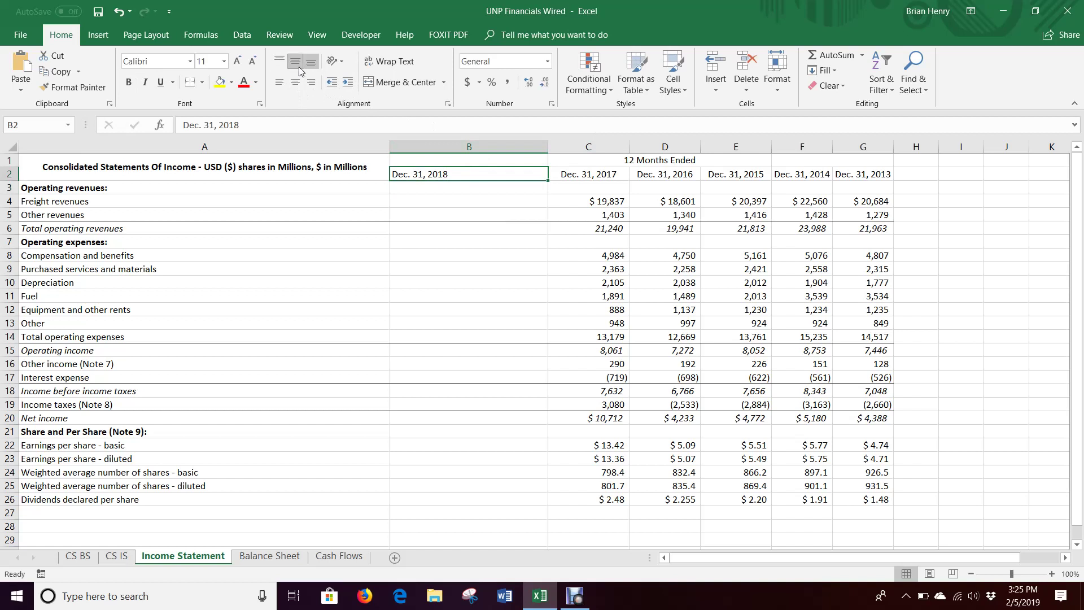
click(311, 61)
drag(554, 142, 493, 142)
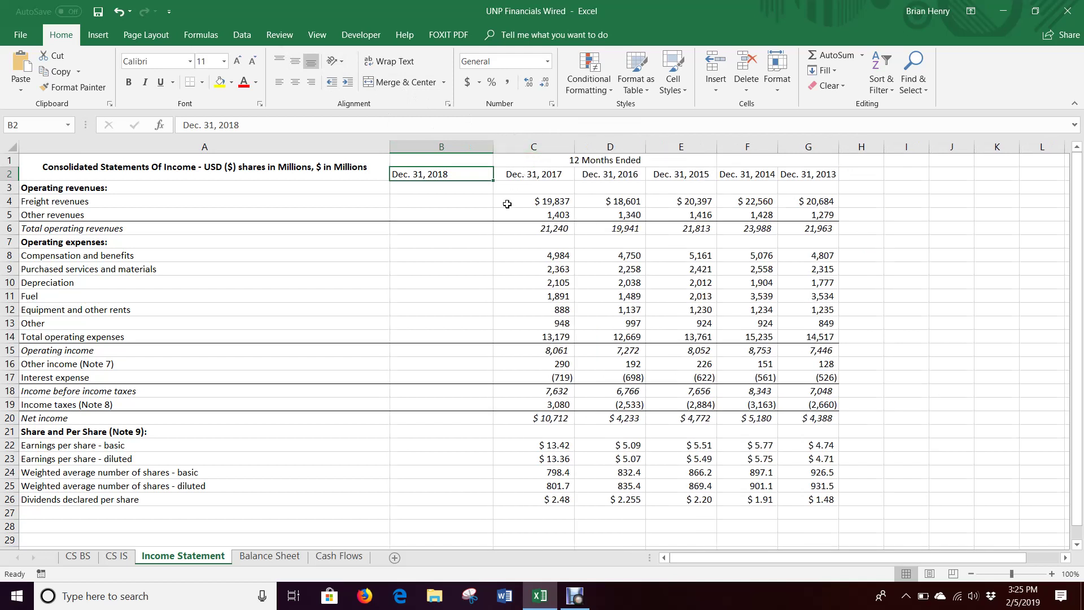
click(450, 213)
click(440, 174)
click(295, 83)
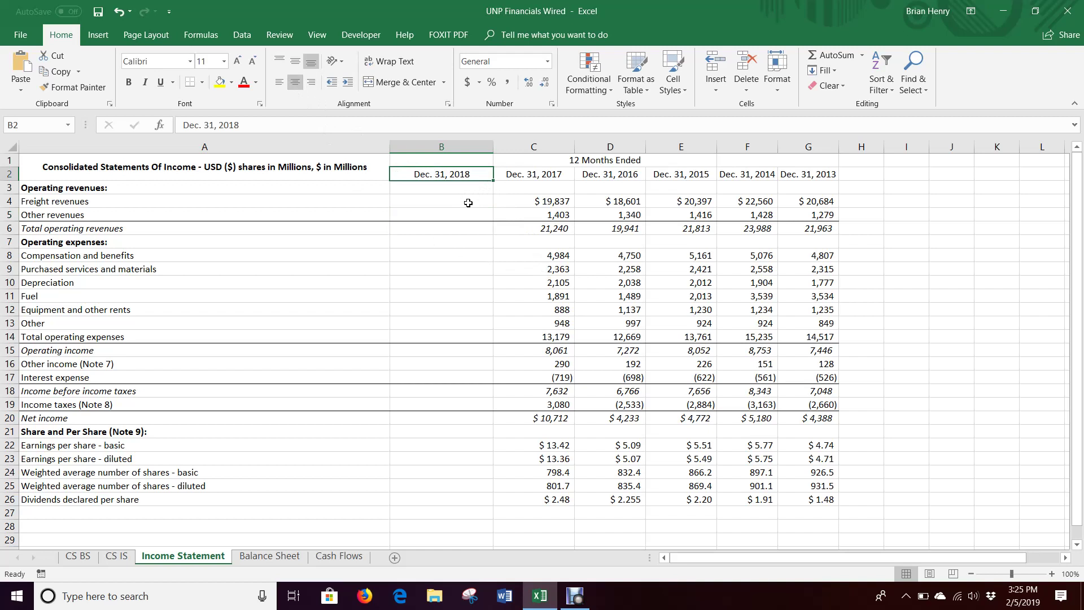
- Copy the 2017 column C2:C26 and paste only its formatting onto column B
drag(540, 175, 552, 500)
key(ctrl+c)
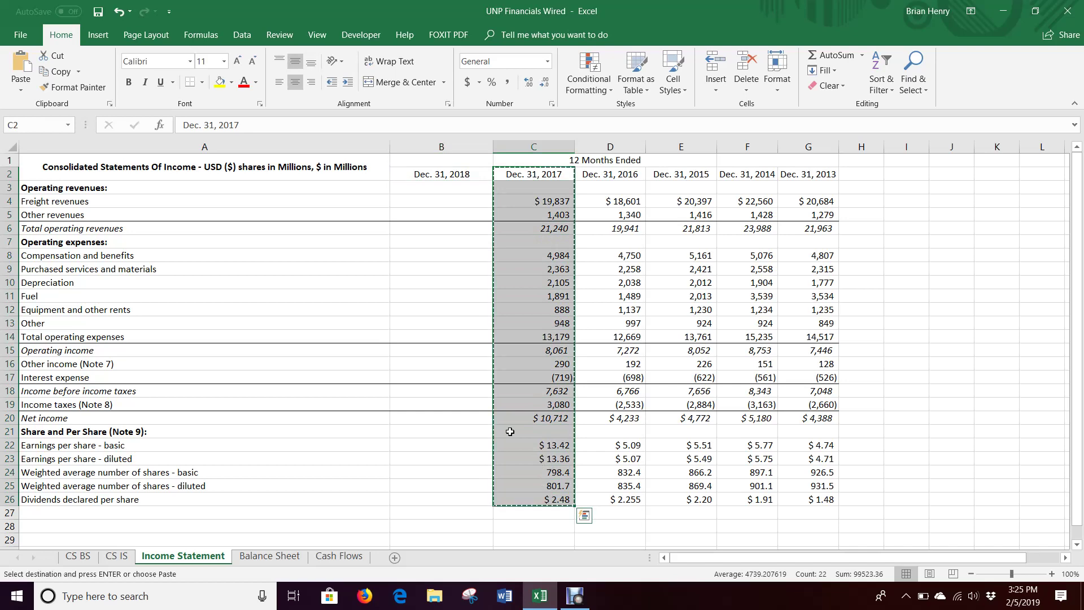
right_click(428, 177)
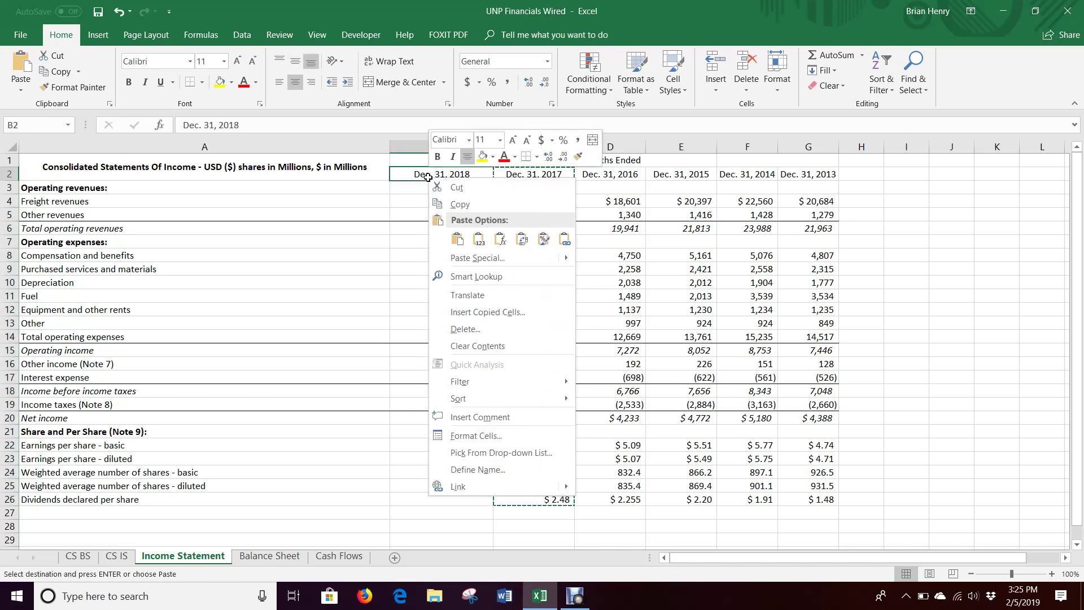
click(544, 239)
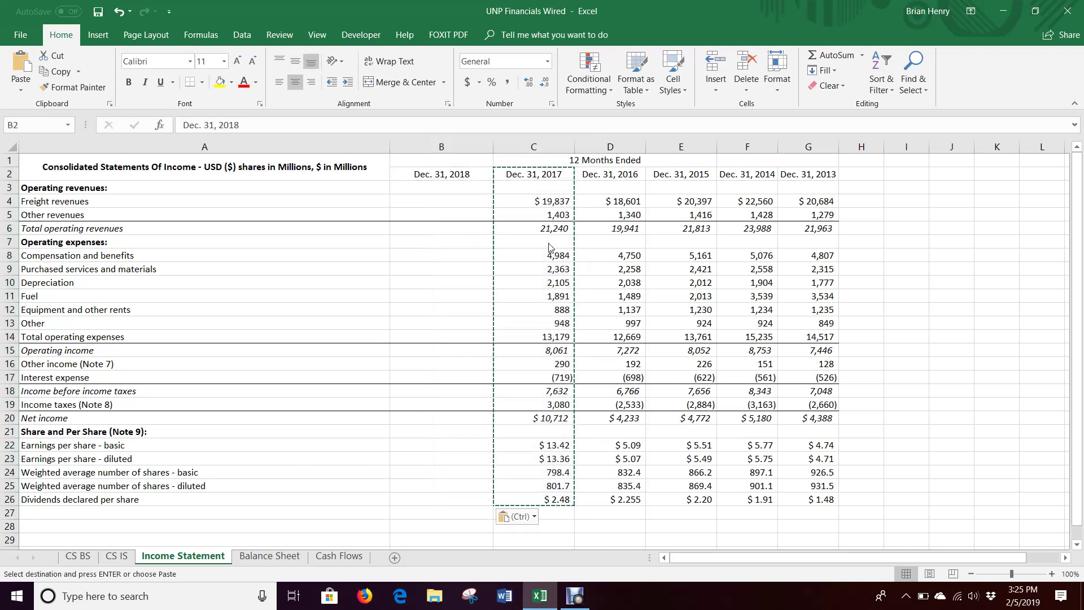
- Select cells B13 and B6 in the new 2018 column
click(481, 322)
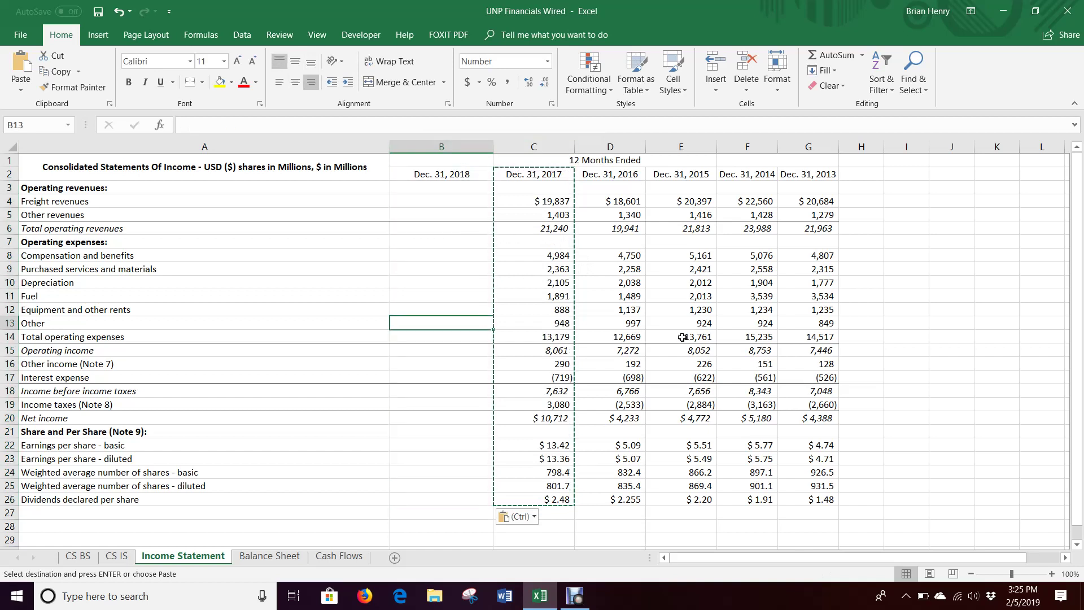
click(398, 229)
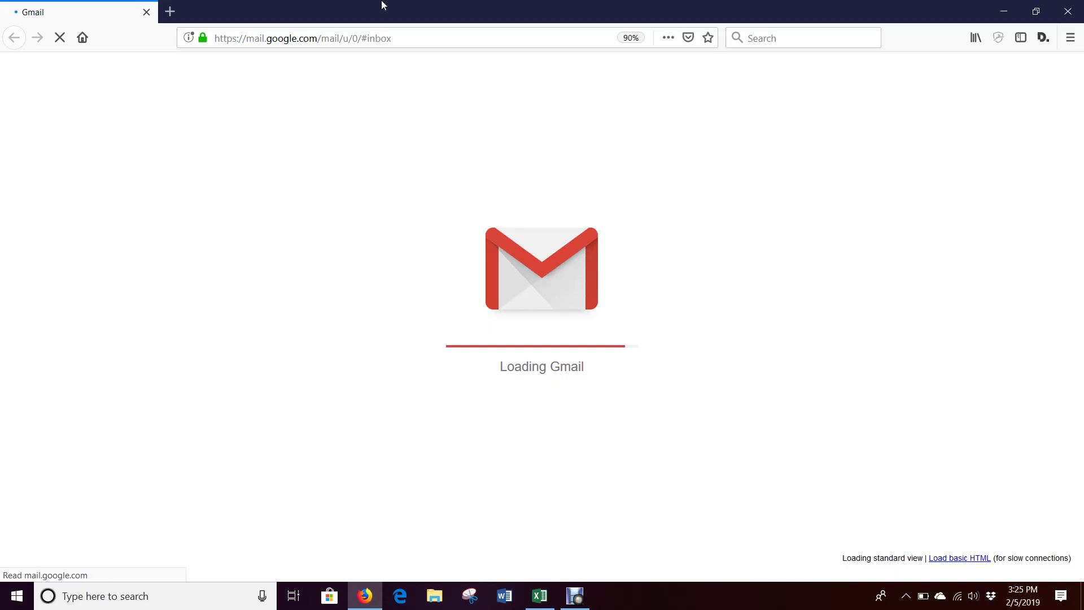
- Go to the Yahoo Finance website from the address bar
click(388, 43)
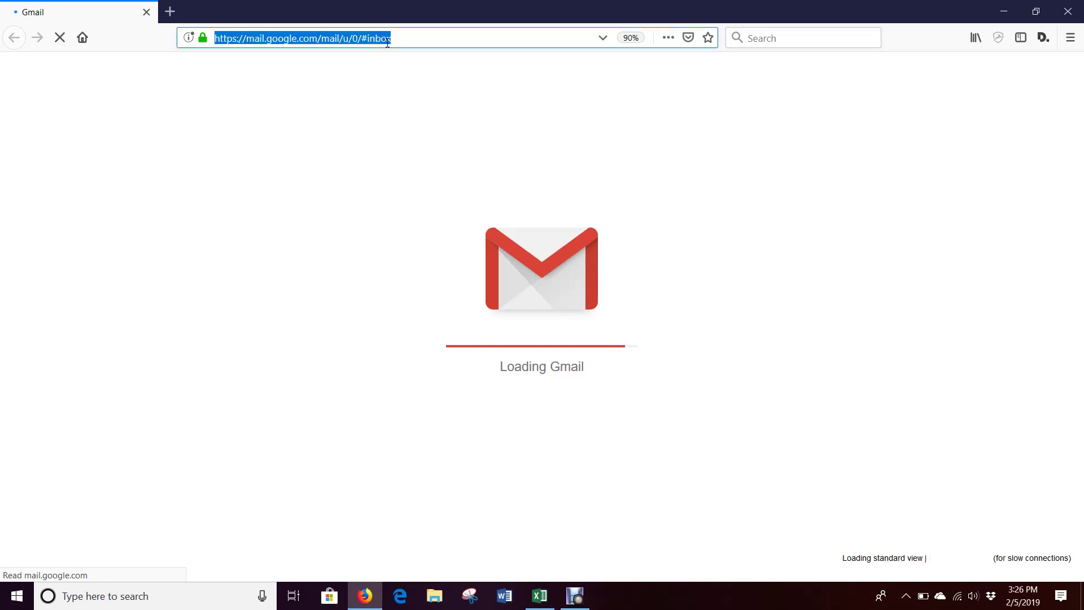
text(finance.yahoo.com/)
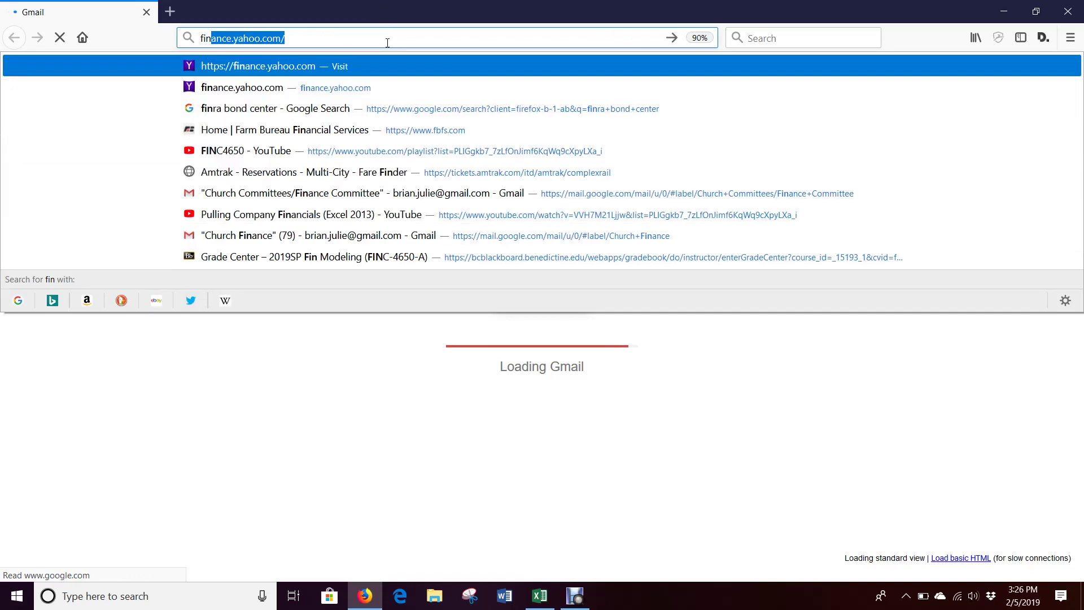
key(Return)
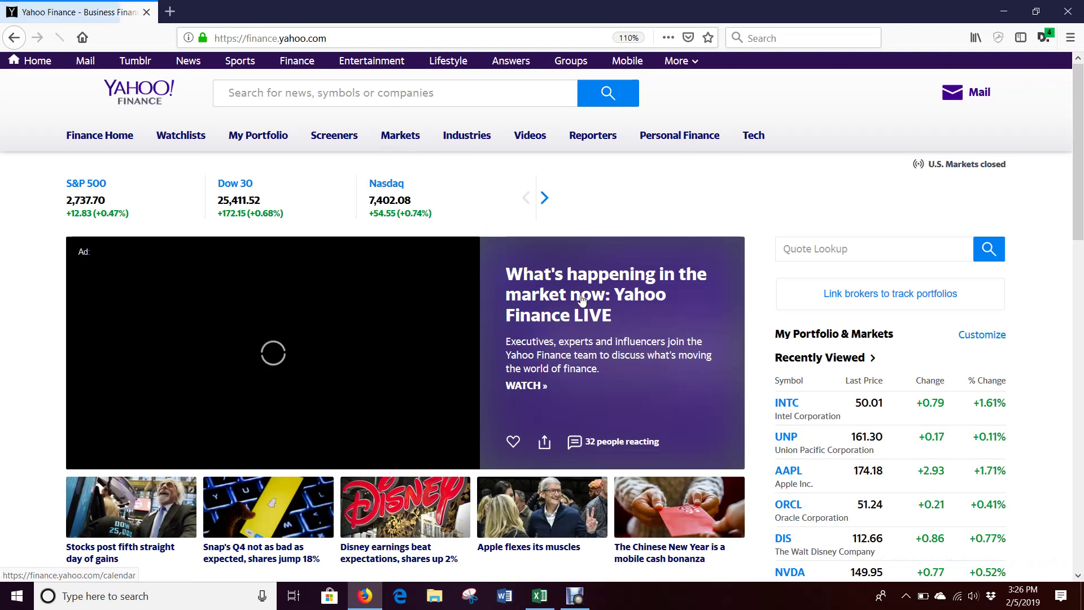
- Search for the ticker 'unp' and open the Union Pacific Corporation (UNP) quote page
click(343, 96)
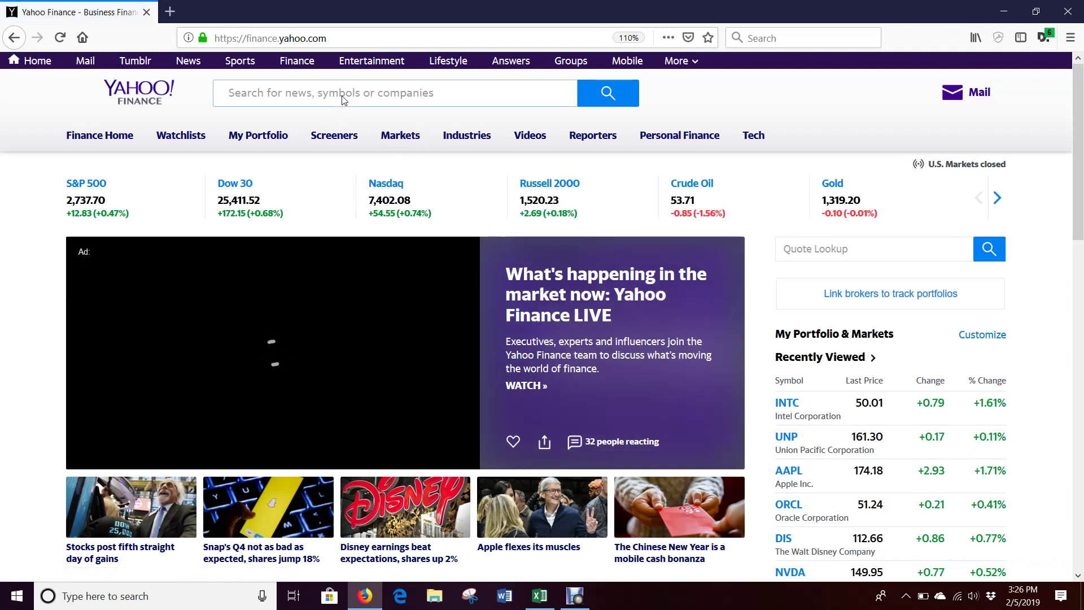
text(unp)
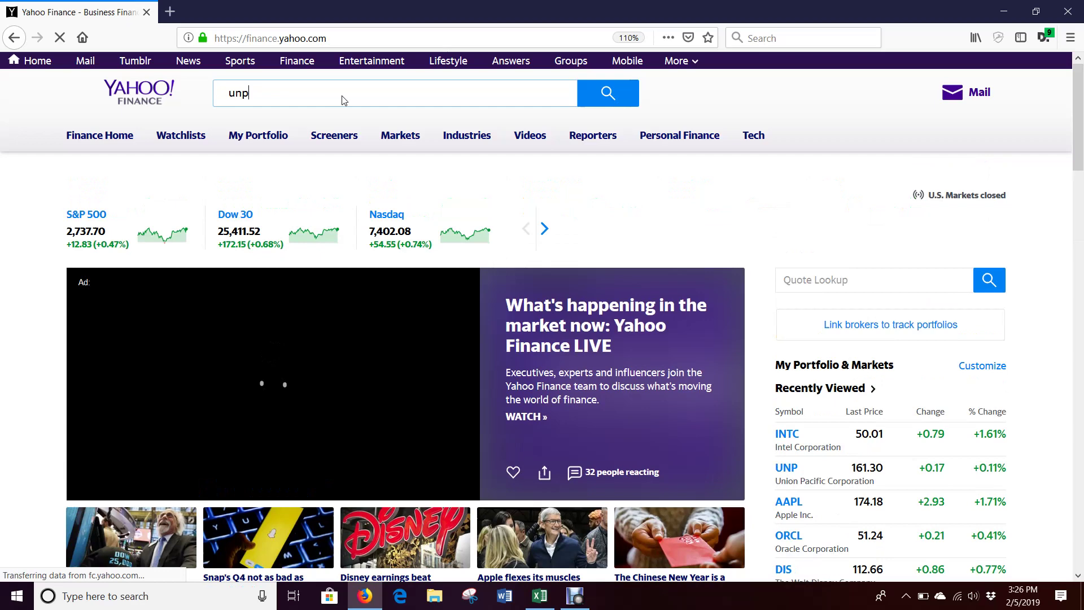
key(Return)
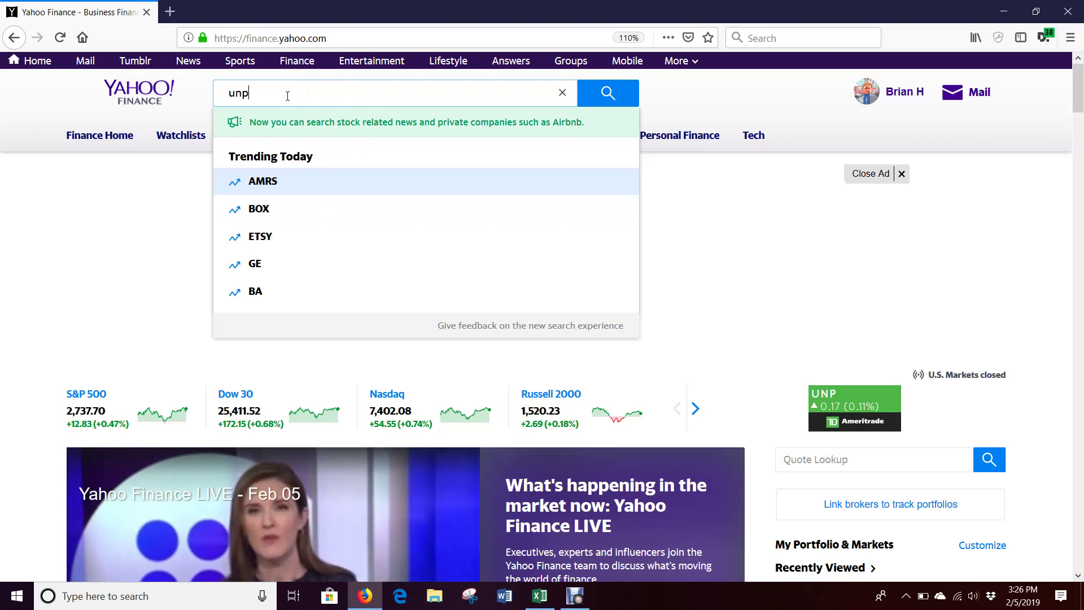
key(BackSpace)
key(BackSpace)
key(BackSpace)
text(unp)
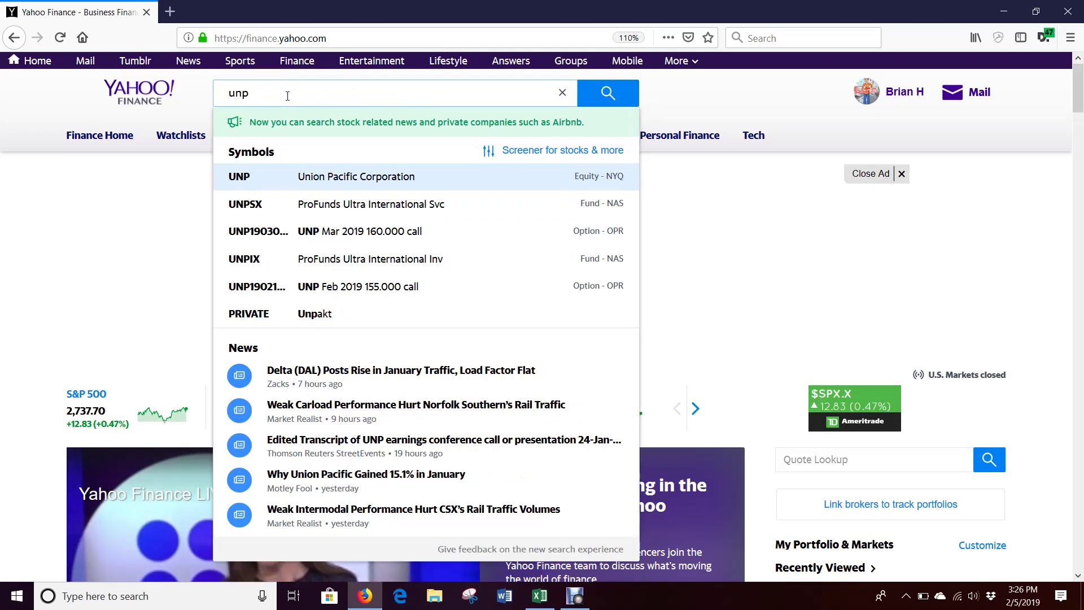
click(332, 185)
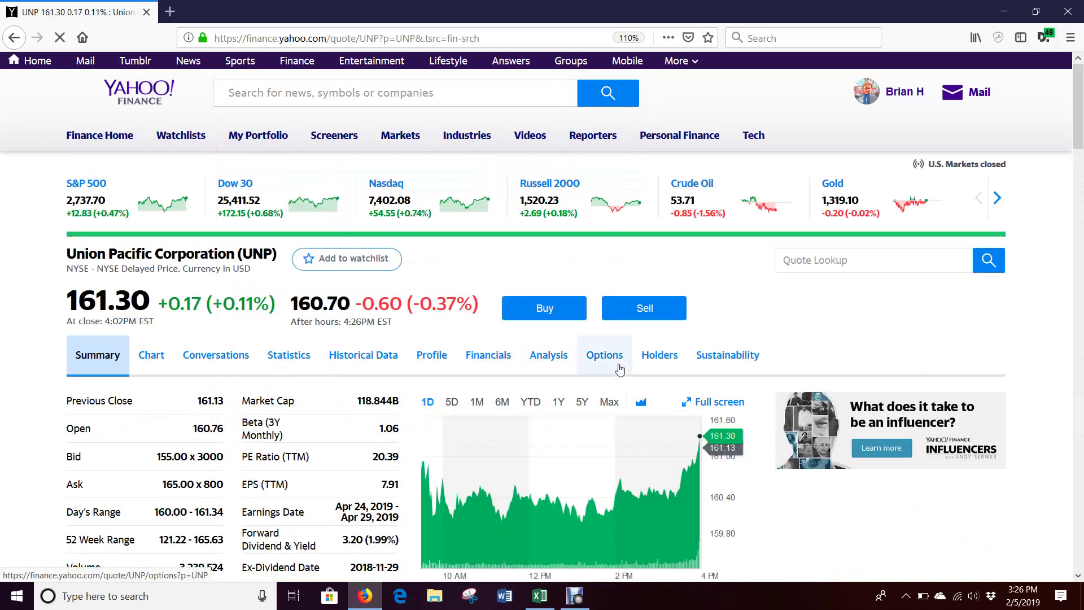
- On UNP's annual income statement, select the 12/31/2018 Total Revenue of 22,832,000
click(558, 360)
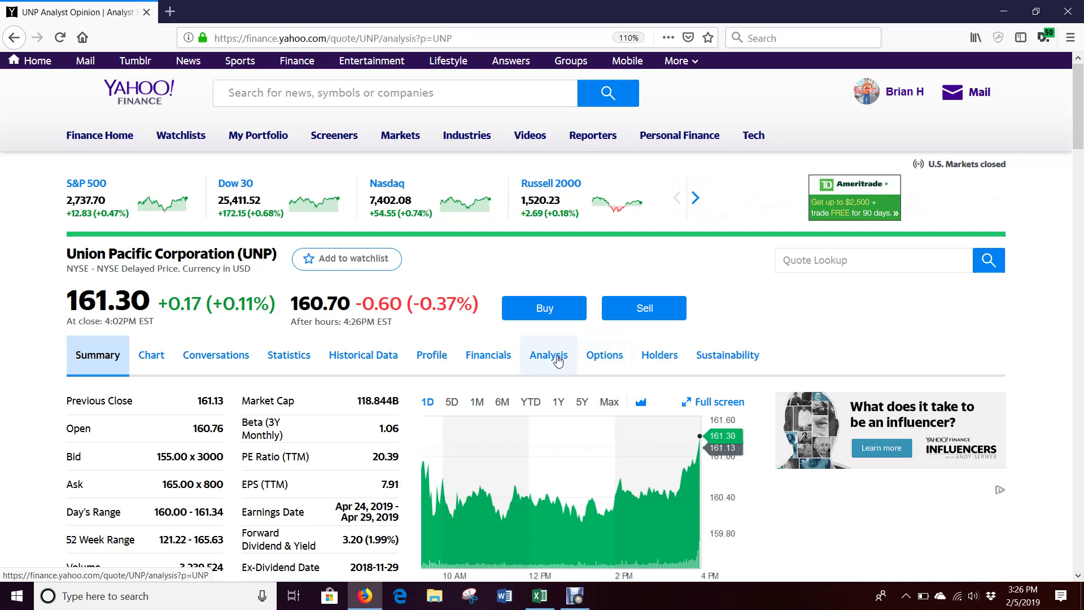
scroll(558, 359, down, 2)
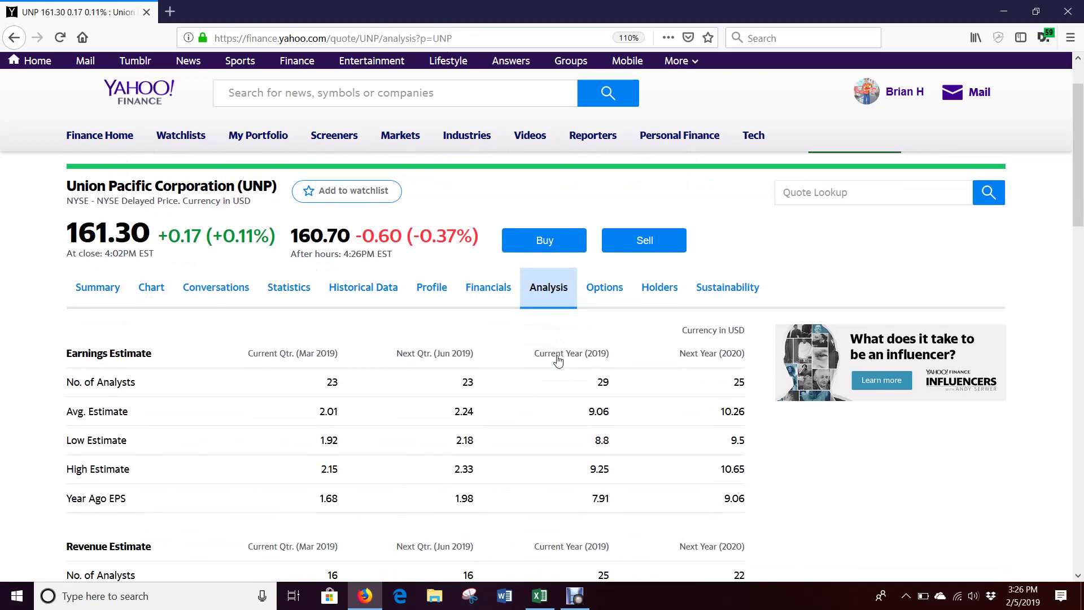
scroll(558, 360, down, 5)
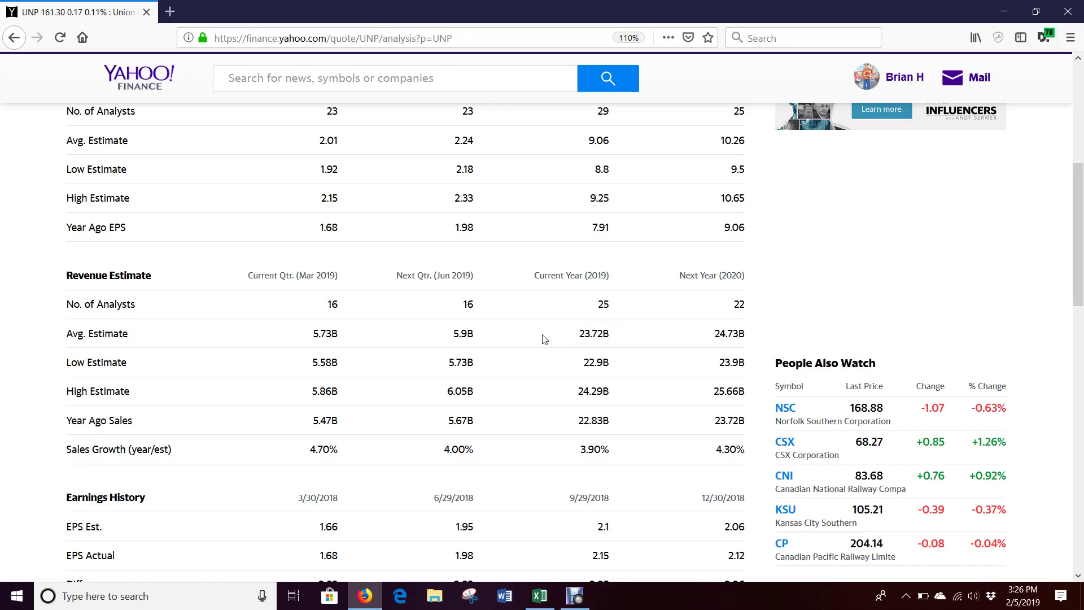
scroll(508, 367, up, 3)
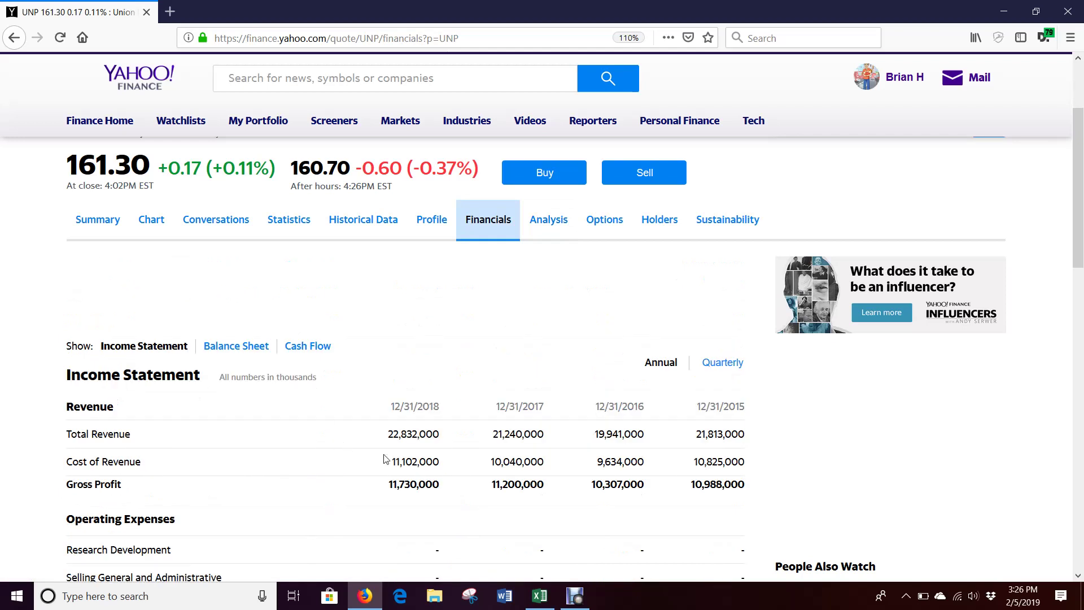
scroll(398, 443, down, 1)
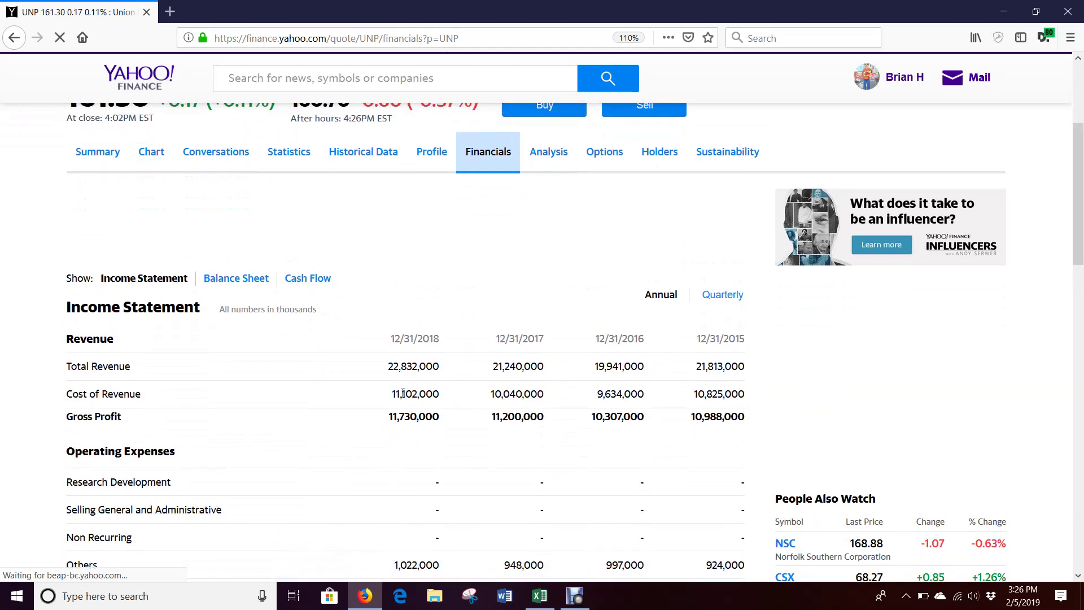
drag(387, 366, 438, 362)
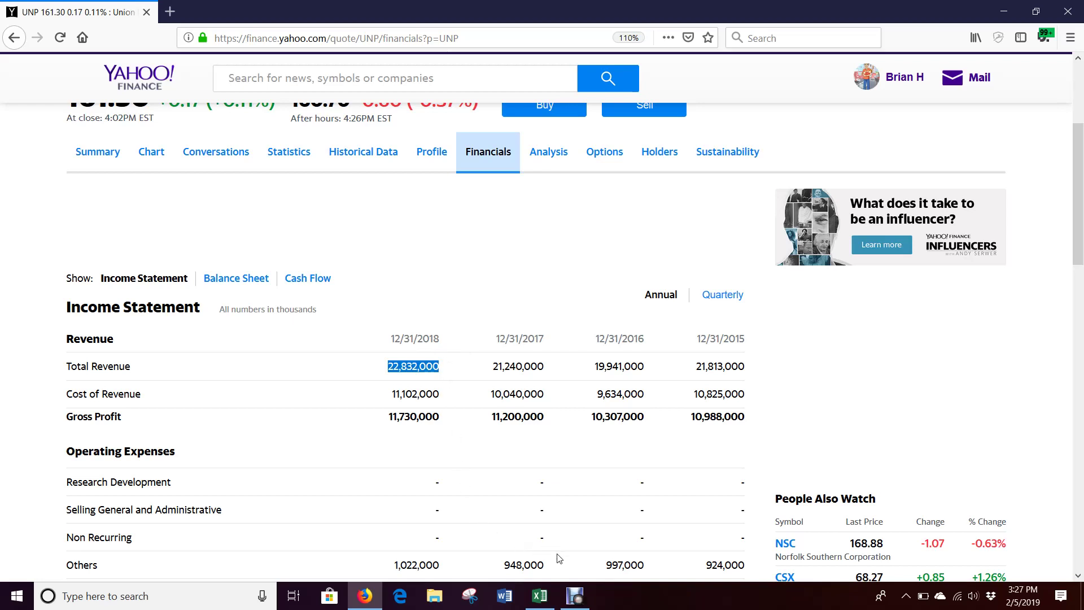
- Enter 22,832 as 2018 total operating revenues in B6, then switch to the CS IS sheet
mouse_move(546, 606)
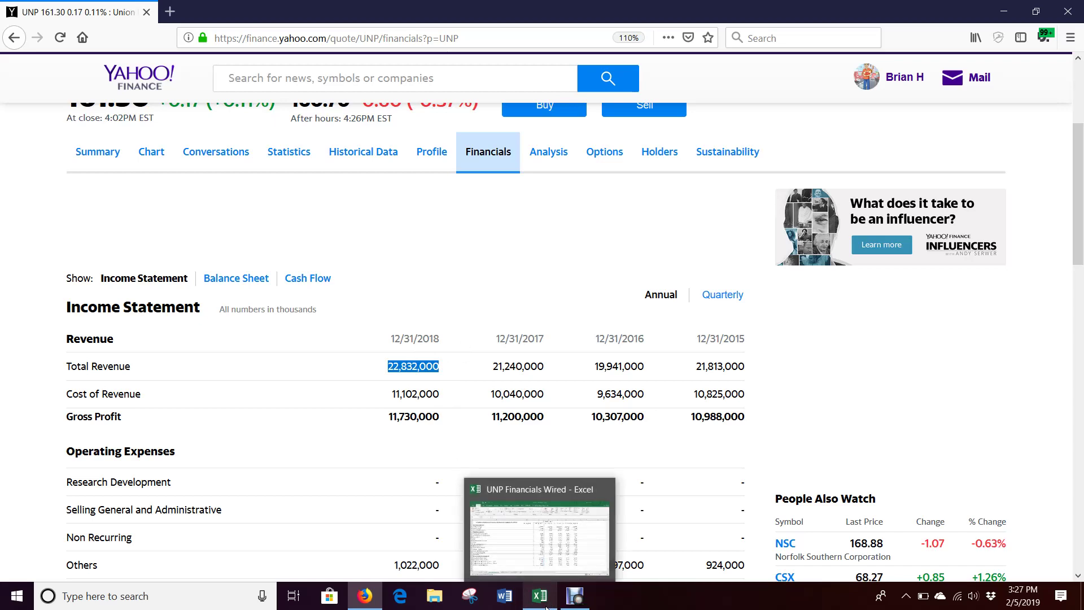
click(547, 607)
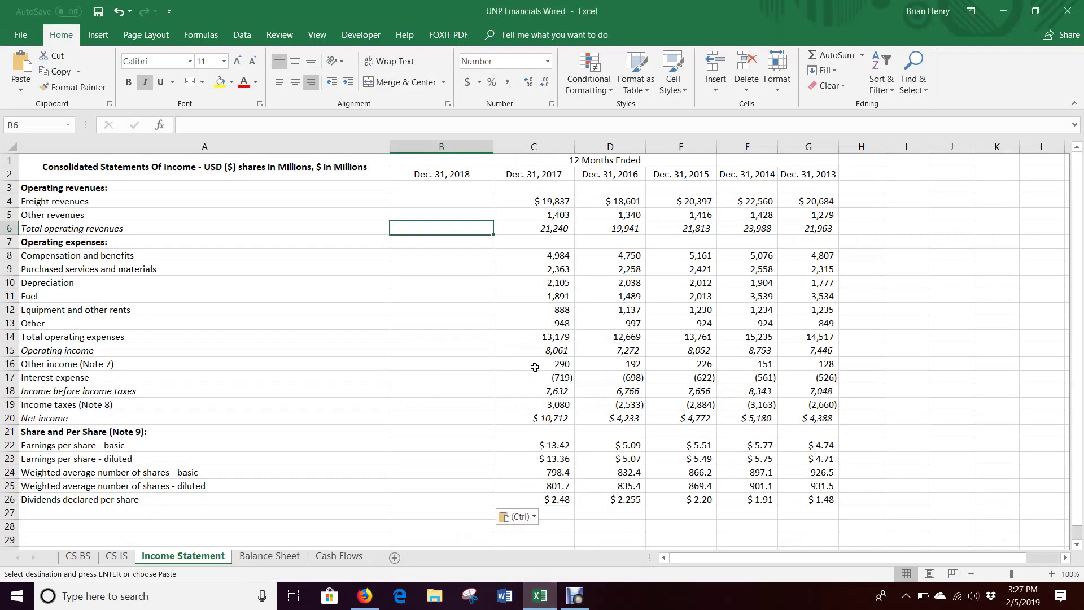
text(22832)
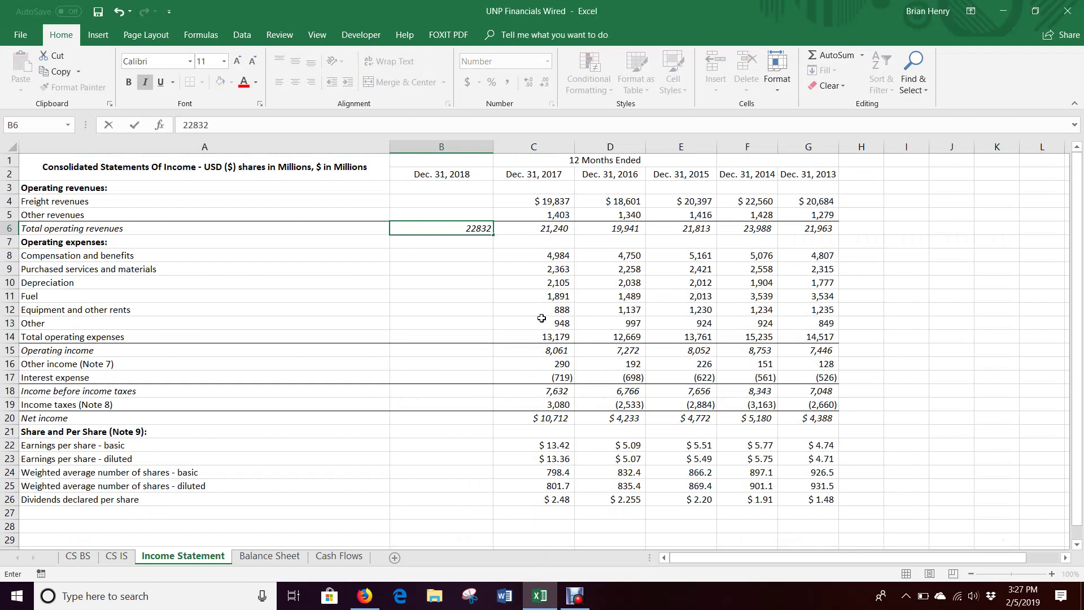
key(Return)
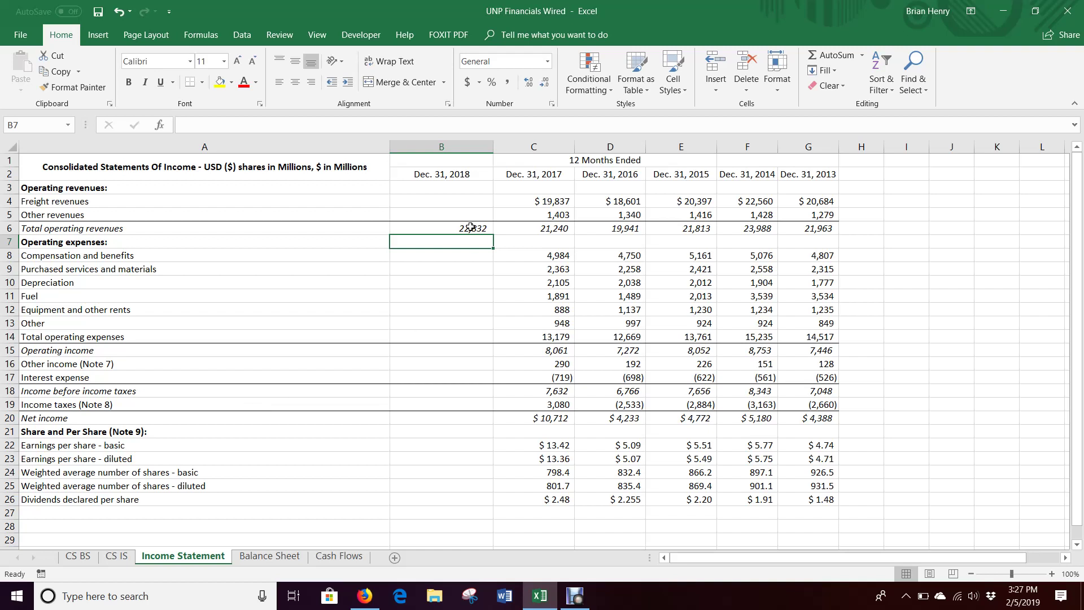
click(77, 299)
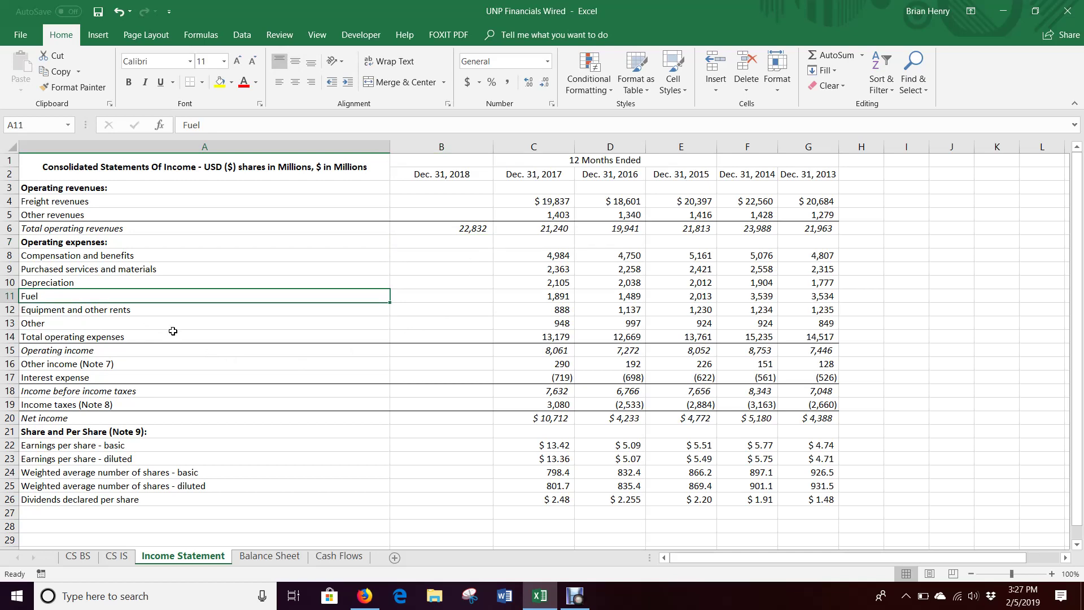
click(117, 560)
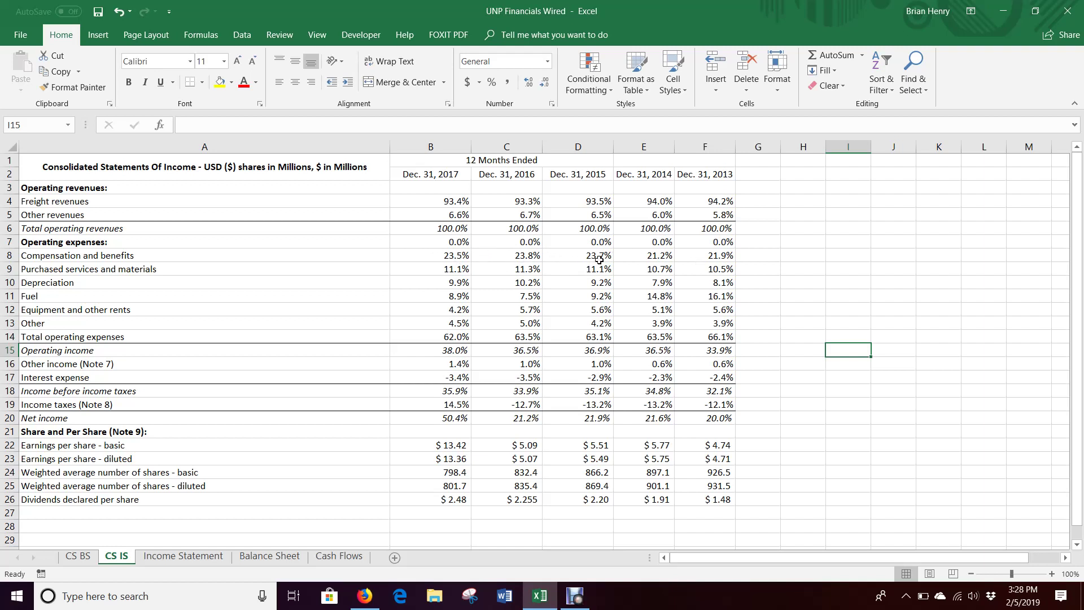
- Inspect the CS IS percentage formulas for compensation, purchased services and depreciation, then return to Income Statement
click(570, 259)
drag(571, 259, 446, 257)
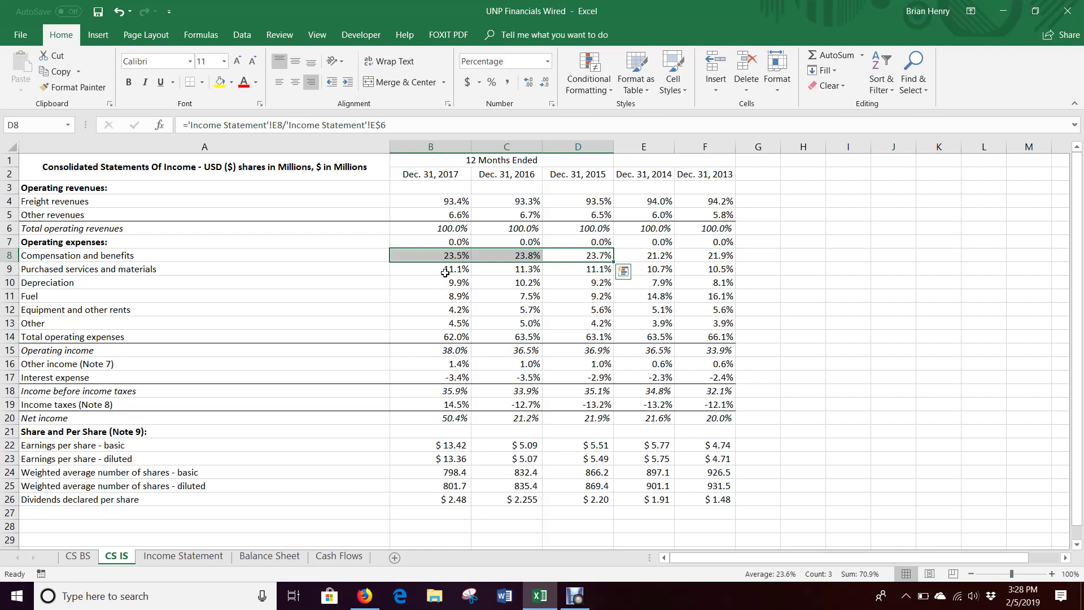
click(446, 272)
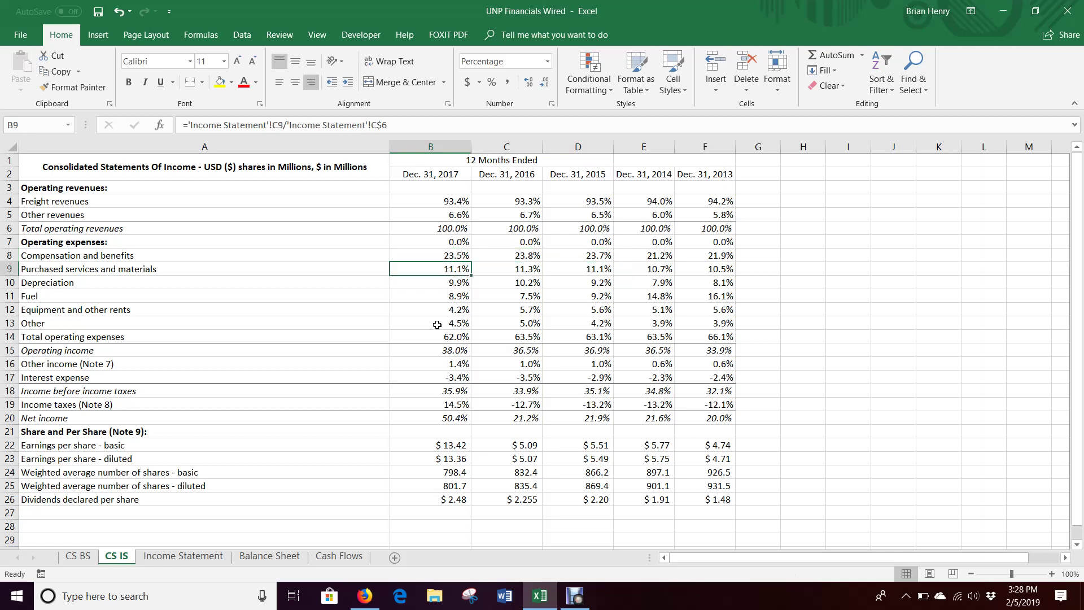
click(450, 284)
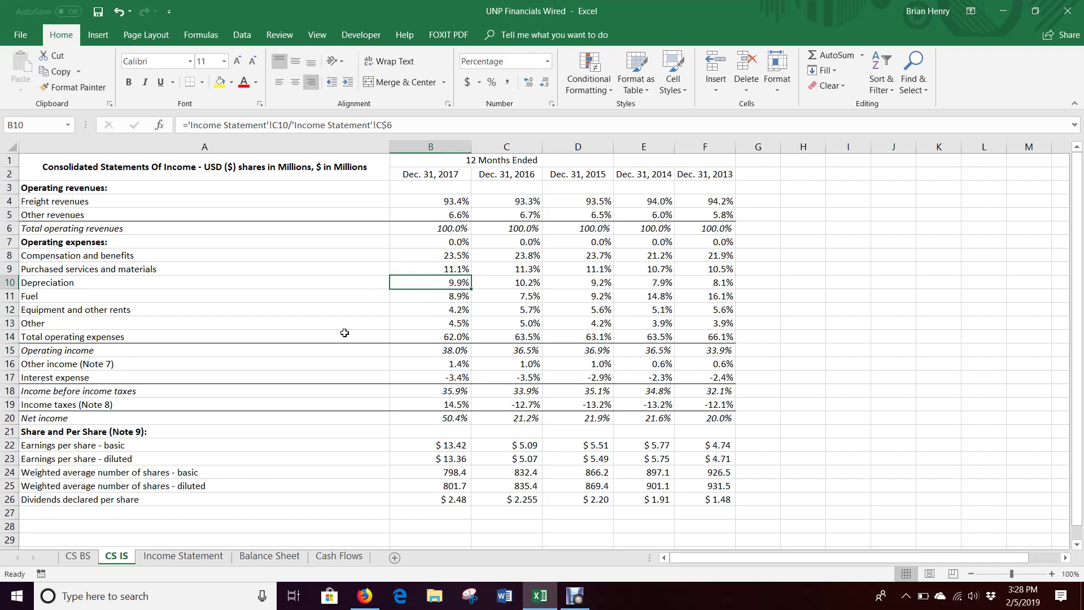
click(192, 558)
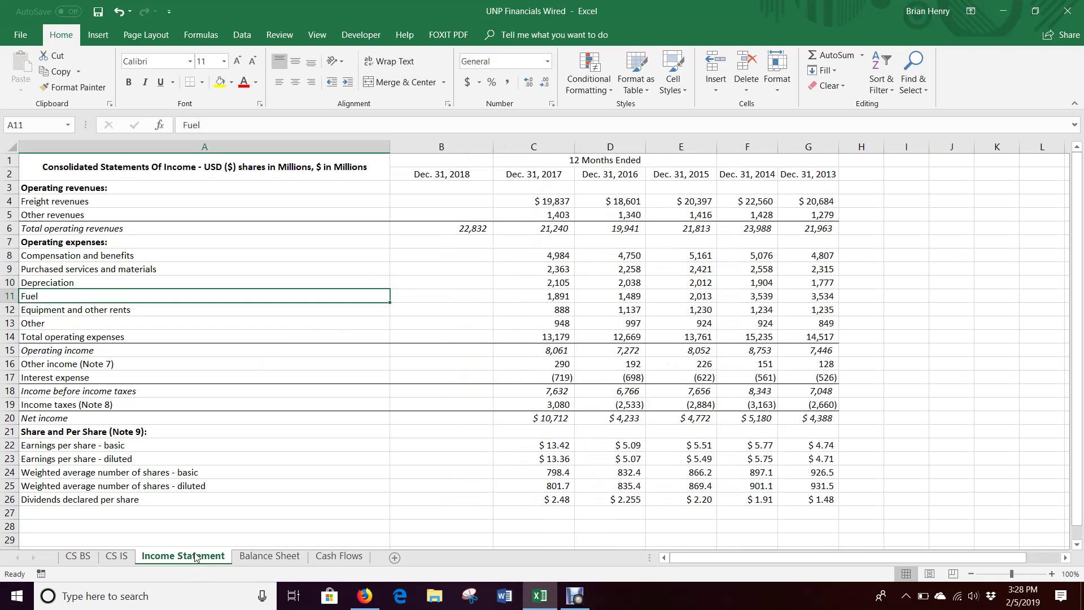
- In B4, start =$B$6*AVERAGE( with the 2017 and 2016 freight shares C4/$C$6 and D4/$D$6
click(454, 208)
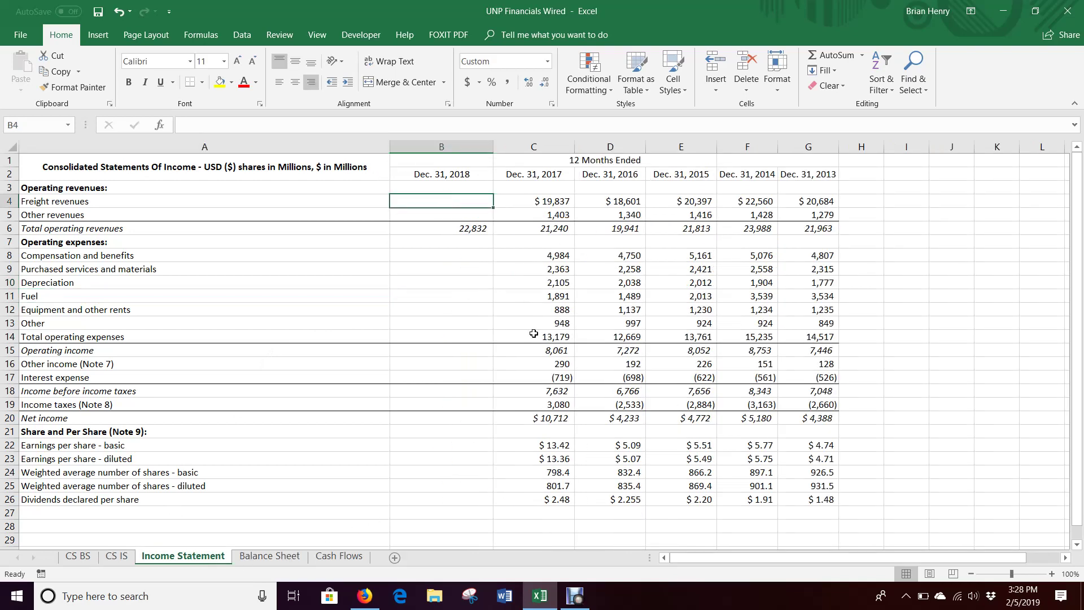
text(=)
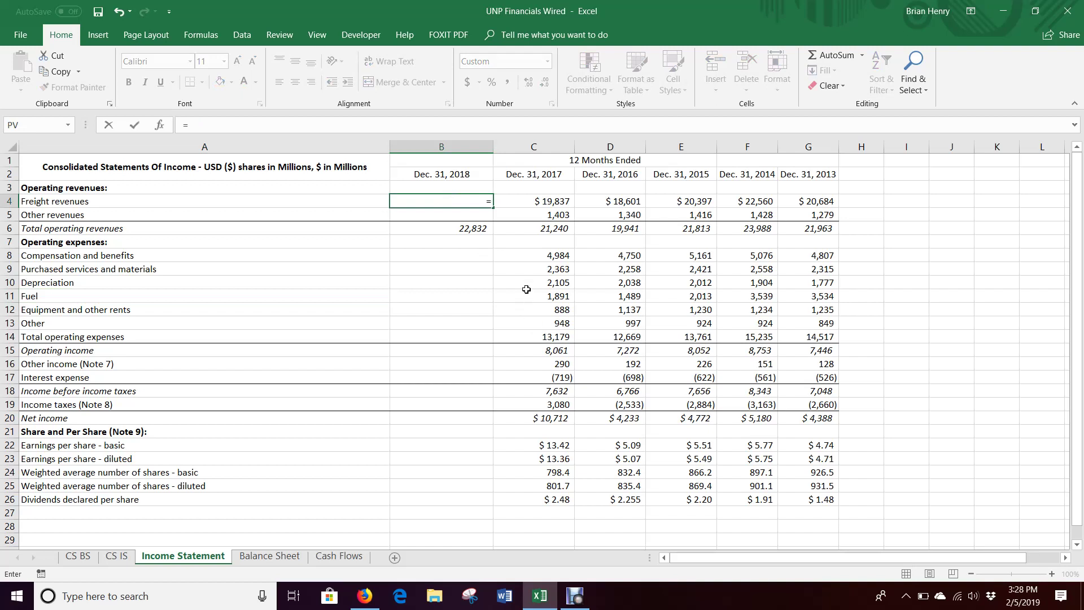
click(466, 231)
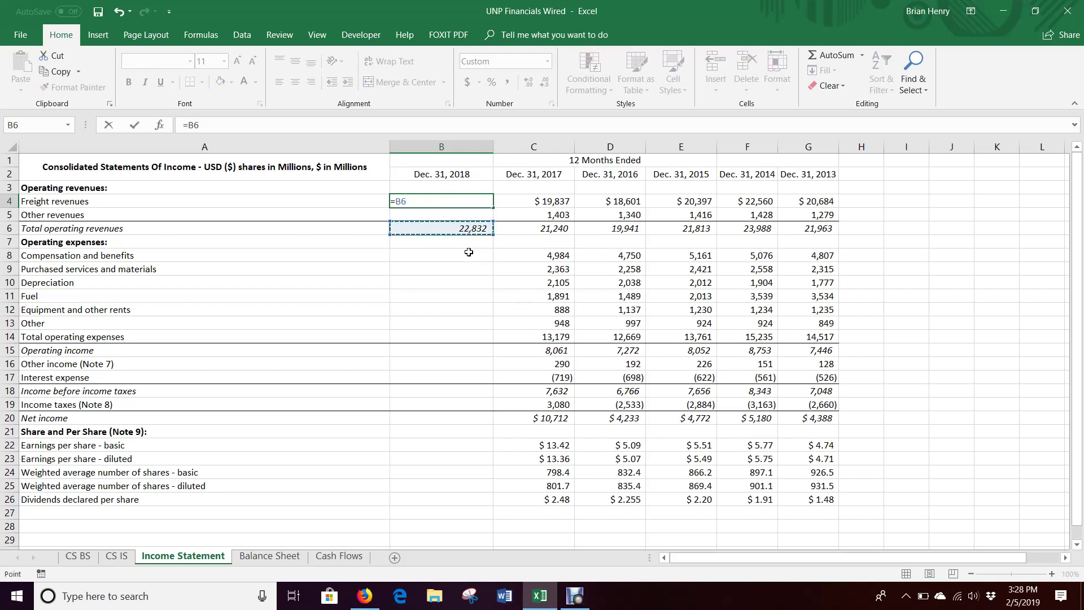
key(F4)
text(*average()
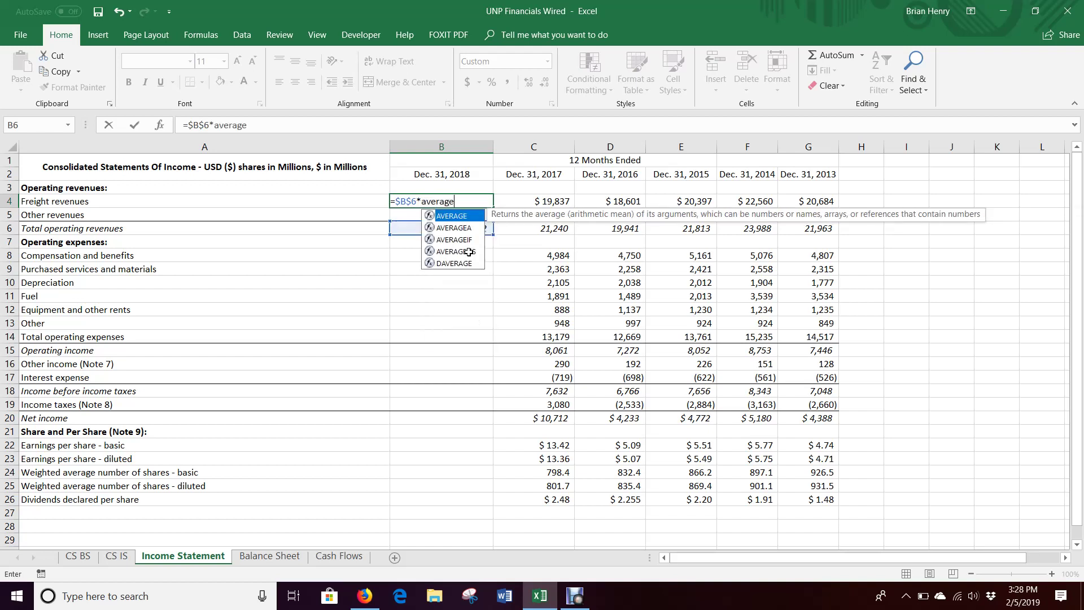
click(559, 202)
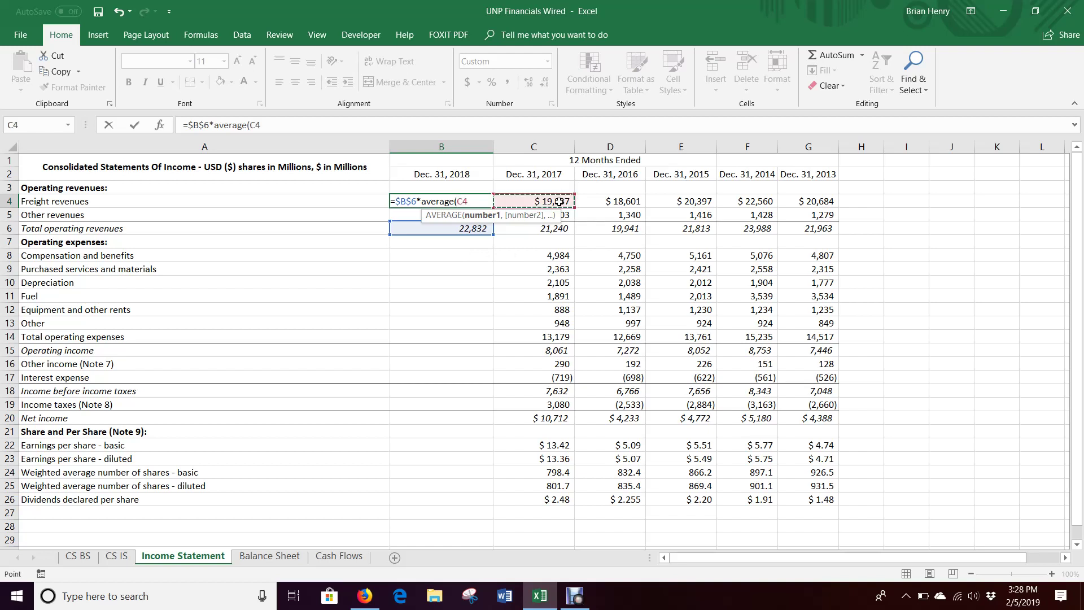
text(/)
click(558, 230)
key(F4)
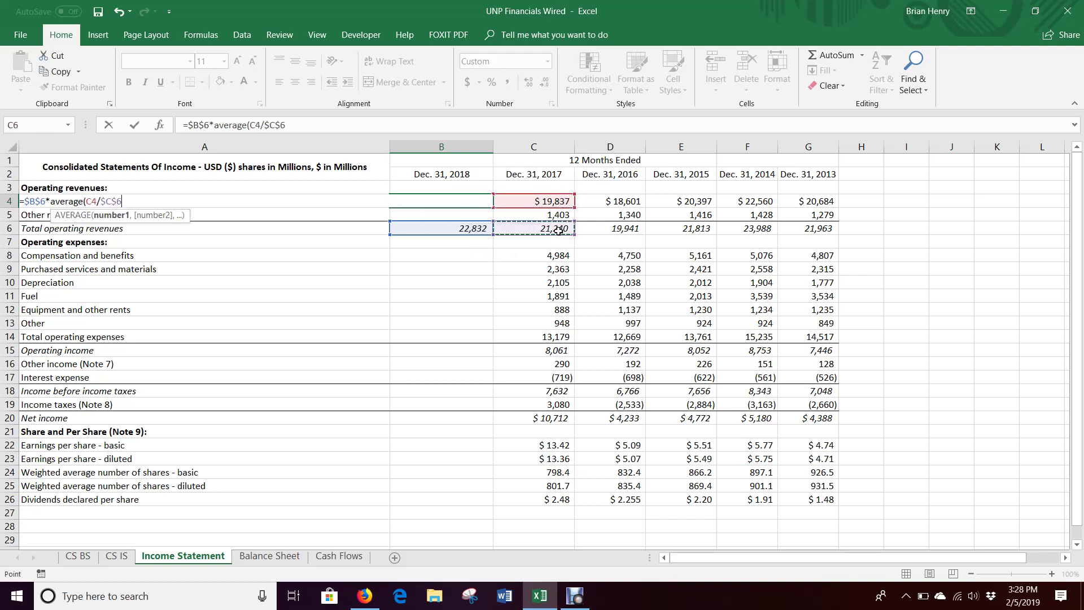
text(,)
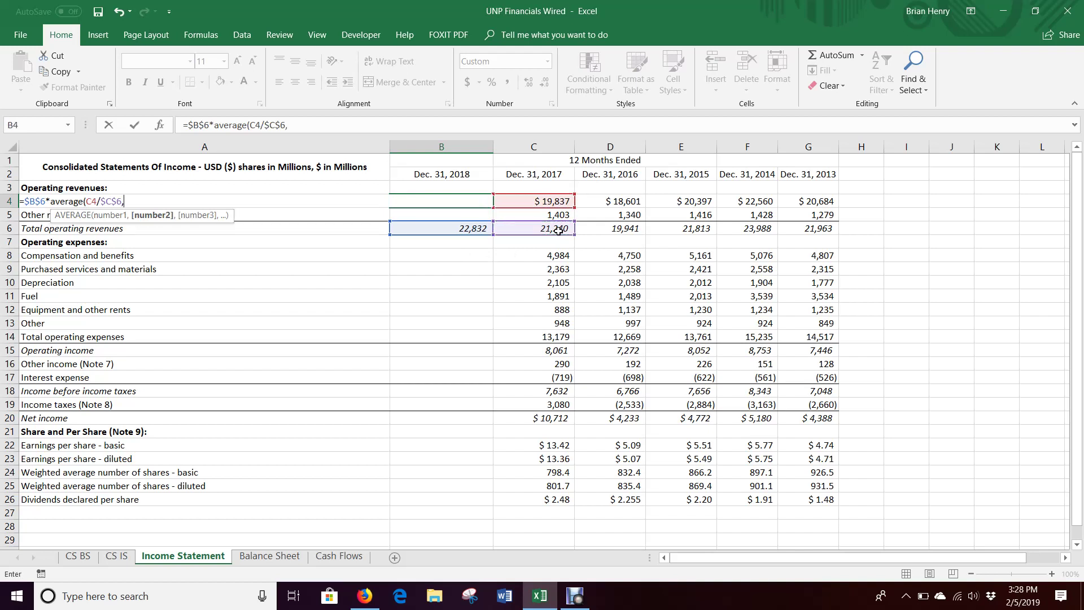
click(617, 204)
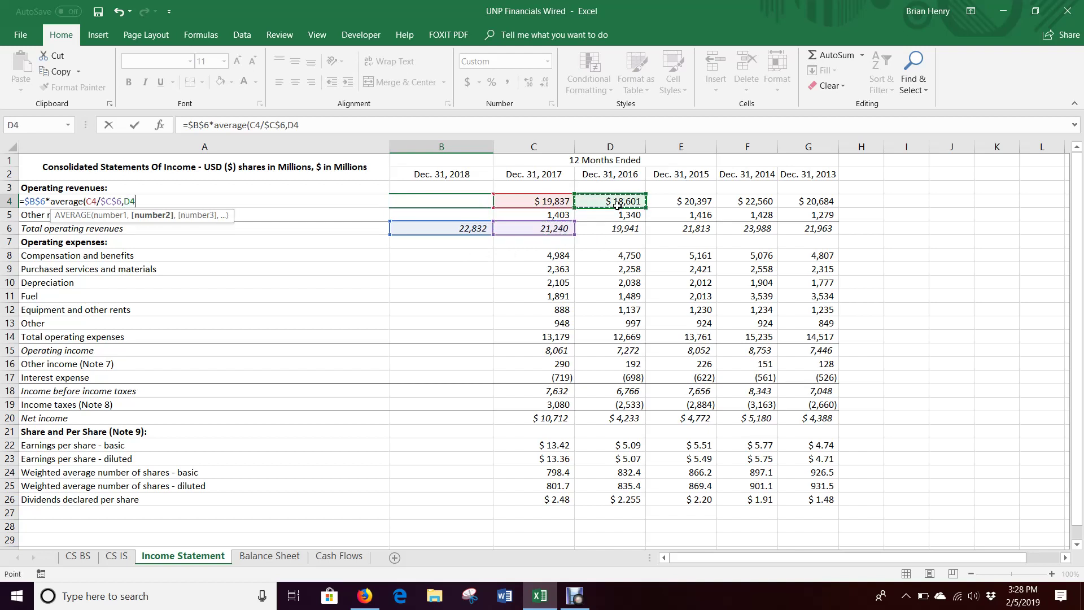
text(/)
click(620, 228)
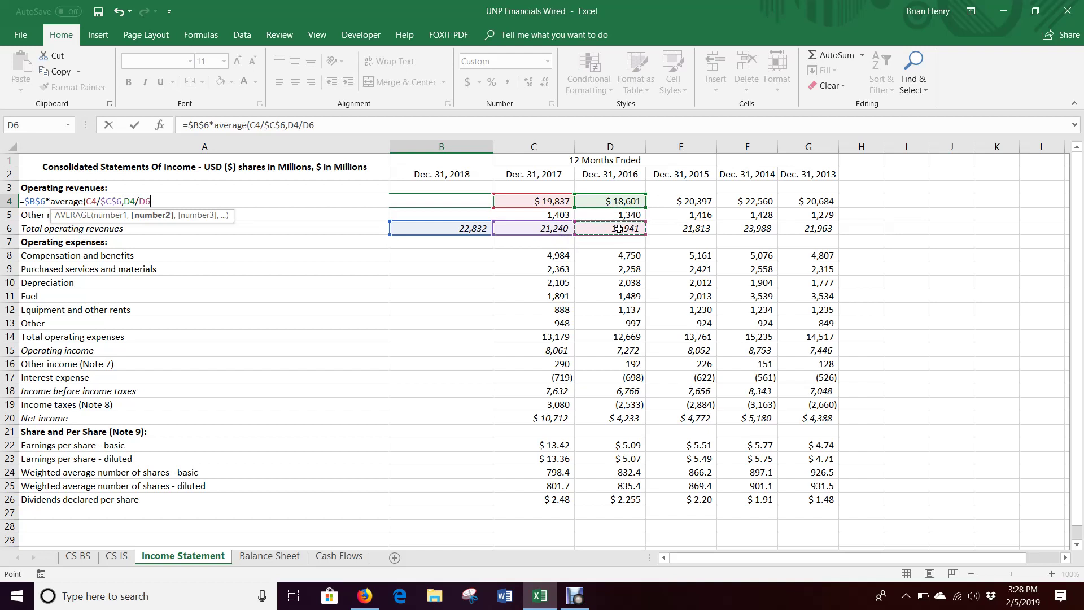
key(F4)
- Add the E4/$E$6, F4/$F$6 and G4/$G$6 freight shares and commit, giving $21,389
text(,)
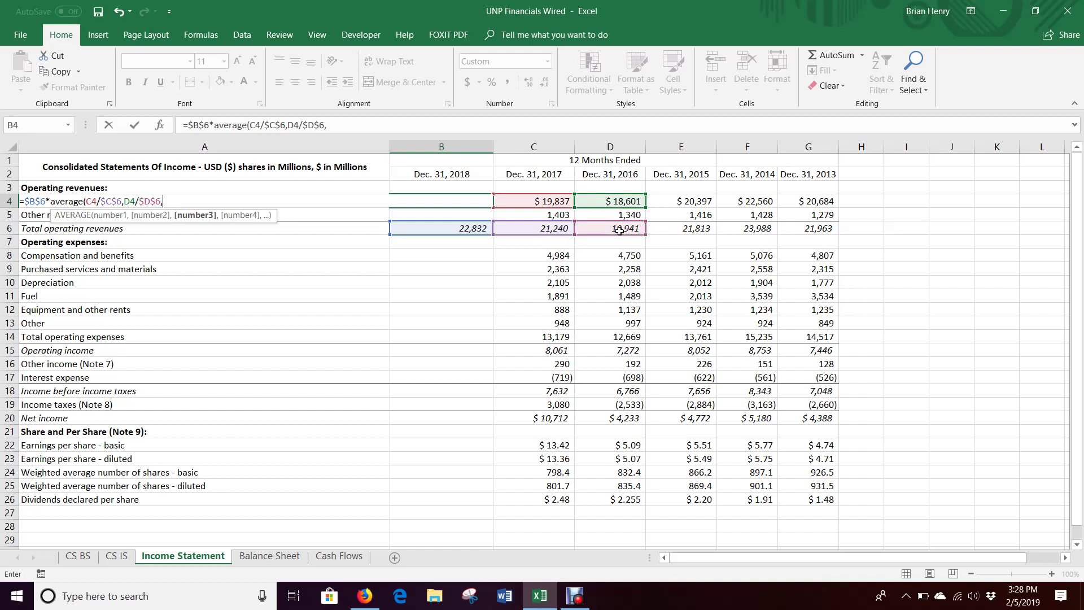
click(671, 203)
text(/)
click(677, 231)
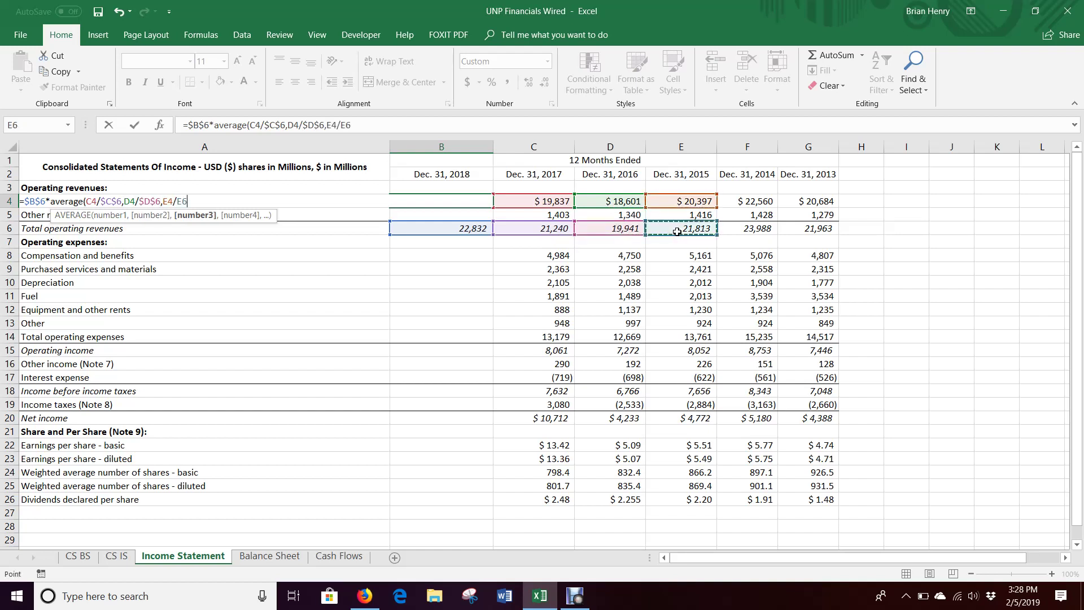
key(F4)
text(,)
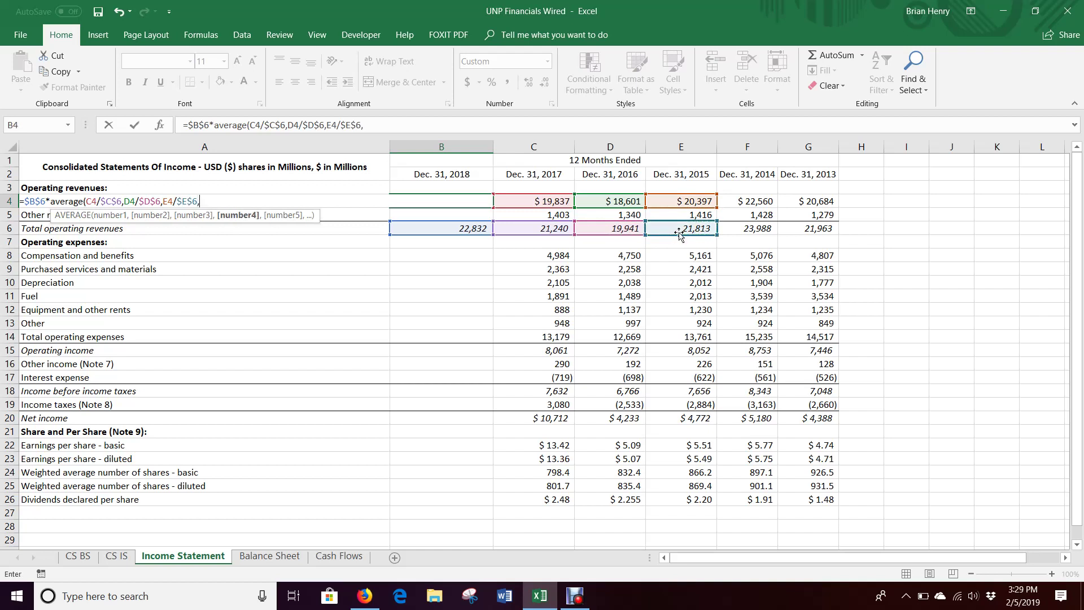
click(747, 199)
text(/)
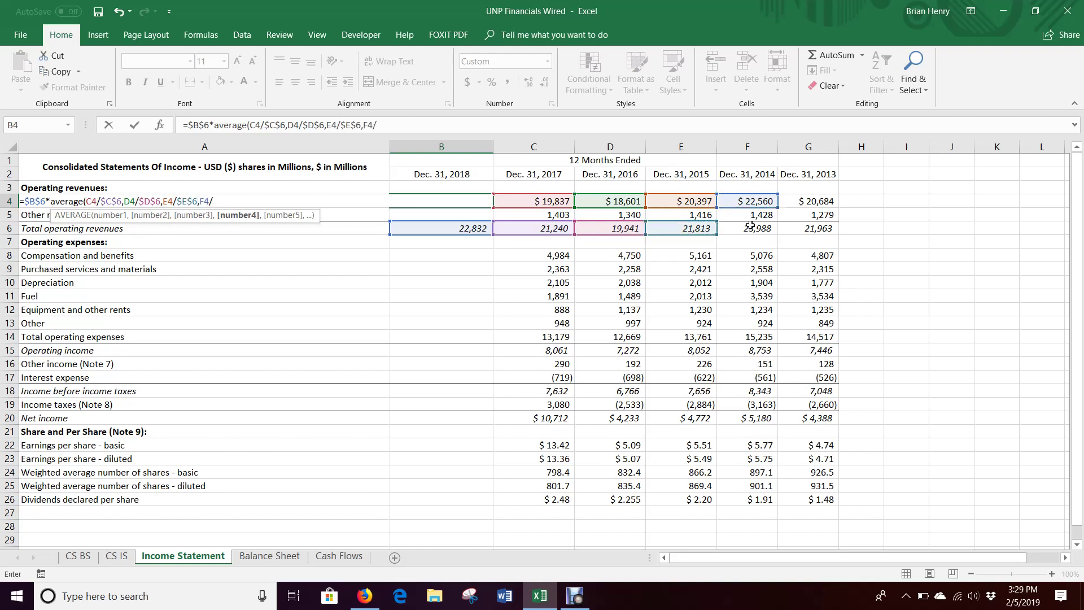
click(750, 228)
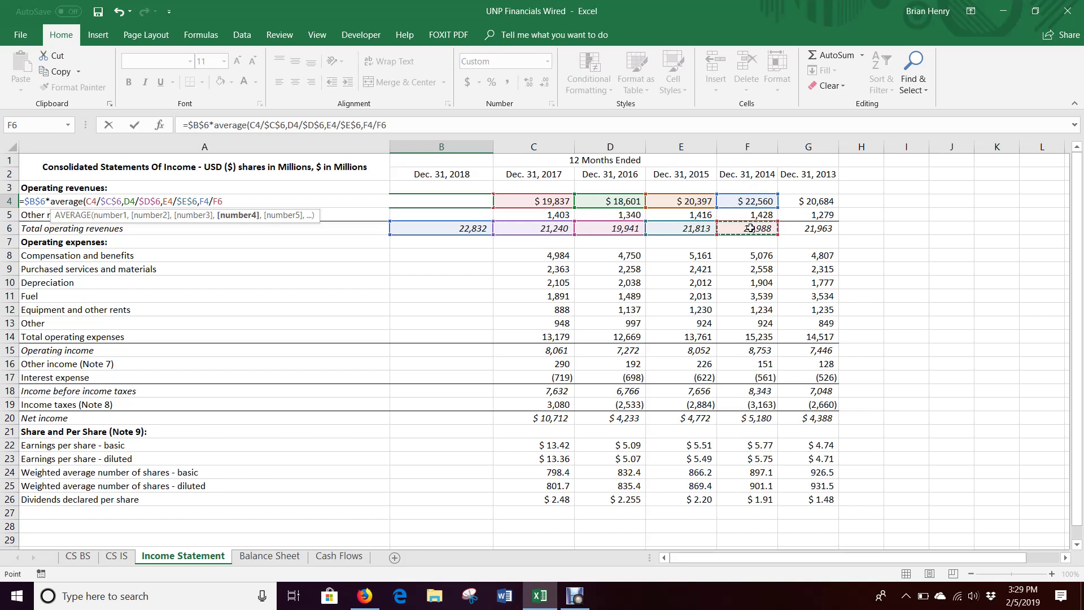
key(F4)
text(,)
click(817, 204)
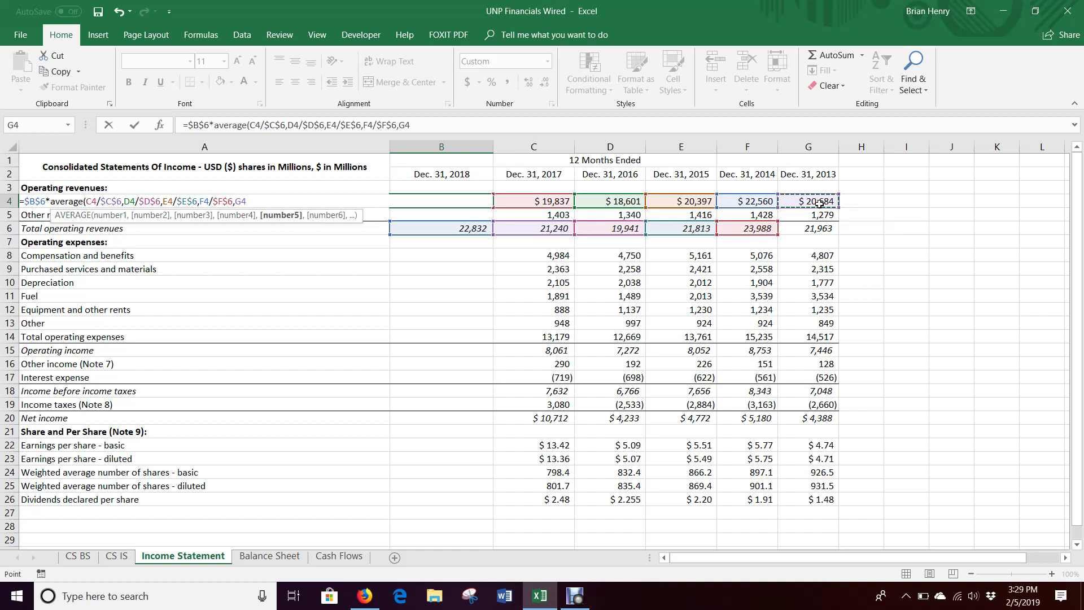
text(/)
click(818, 230)
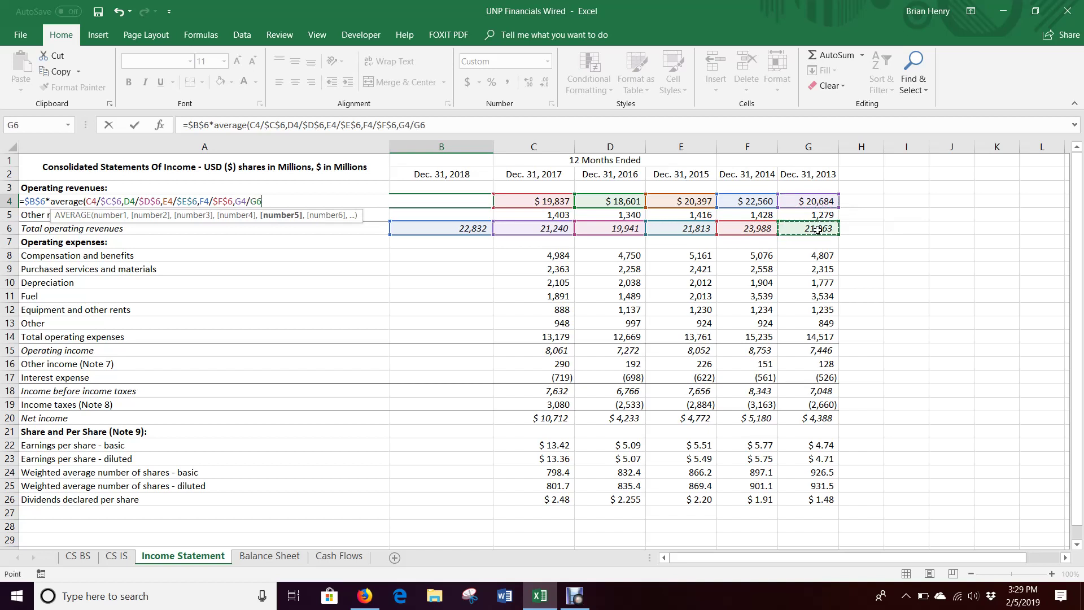
key(F4)
text())
key(Return)
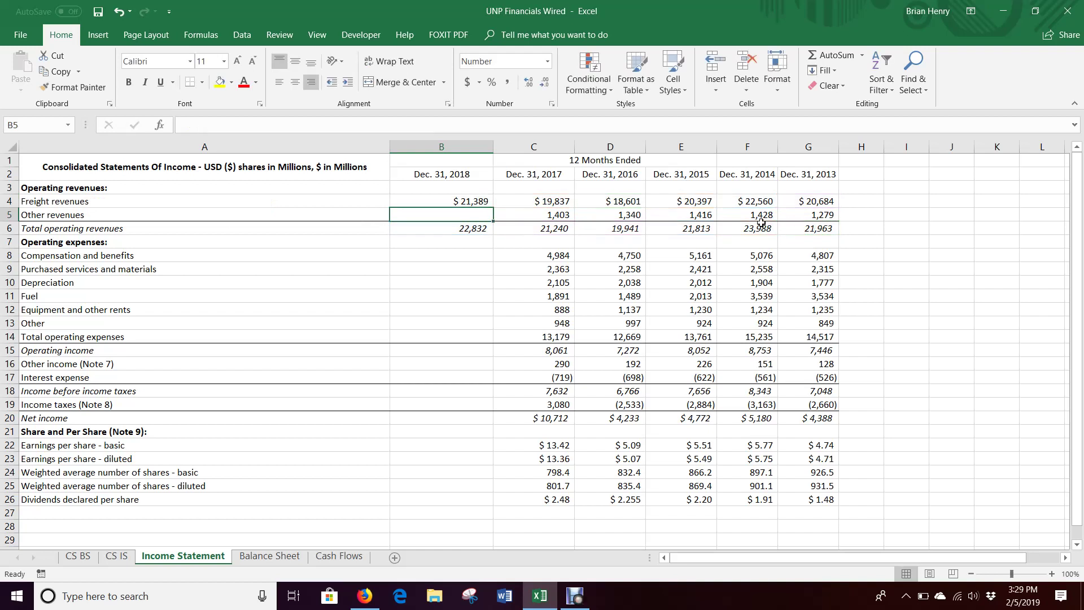
- Reopen the B4 freight revenue formula for editing to review it
click(487, 204)
key(F2)
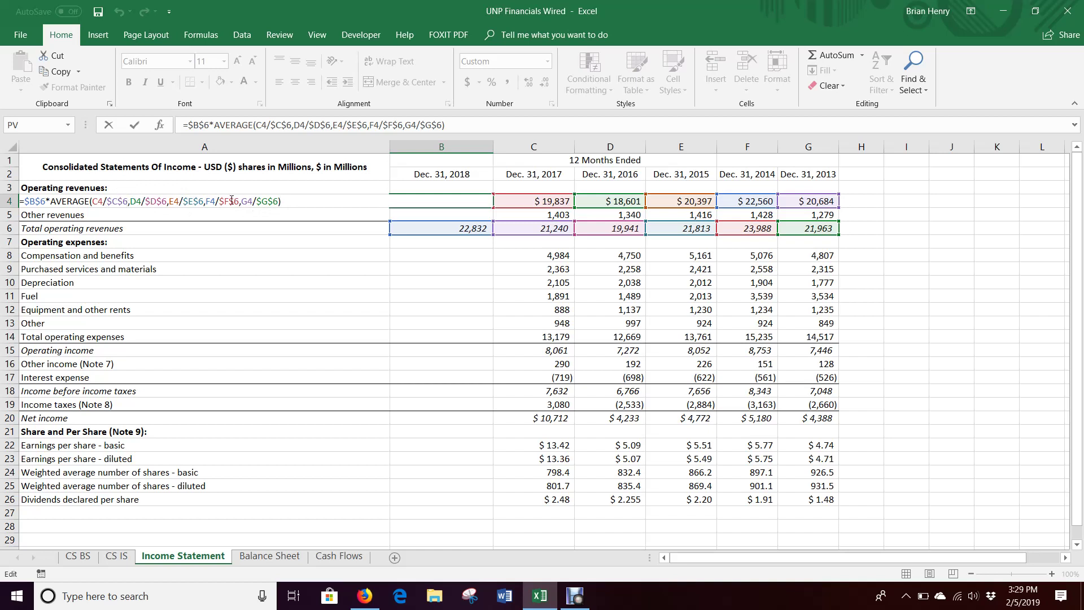
- Copy the B4 projection formula into other revenues, compensation and benefits, and purchased services (B5, B8, B9)
key(Return)
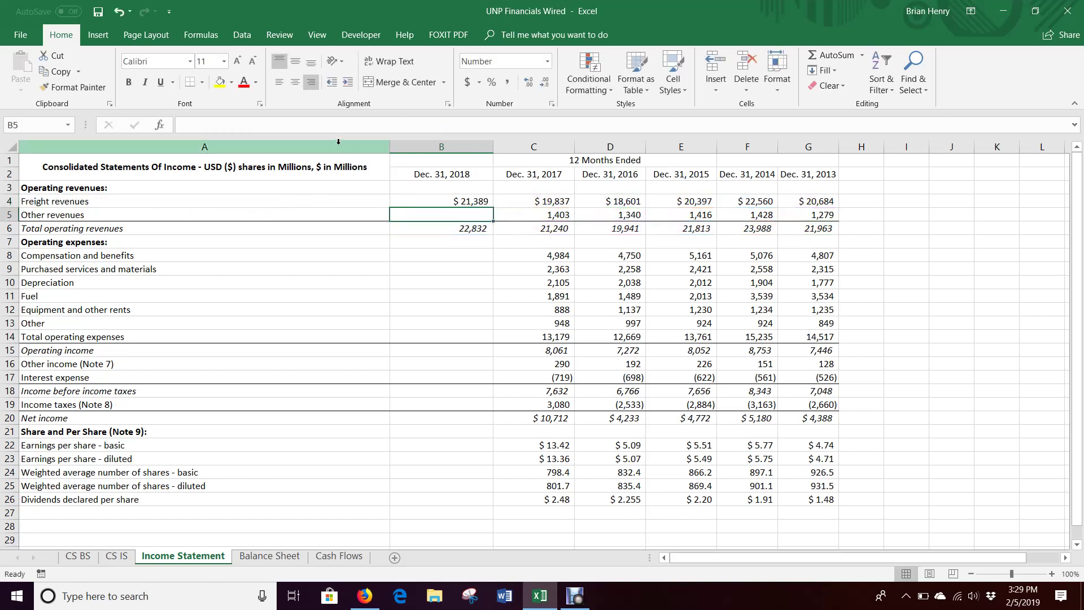
drag(467, 228, 797, 230)
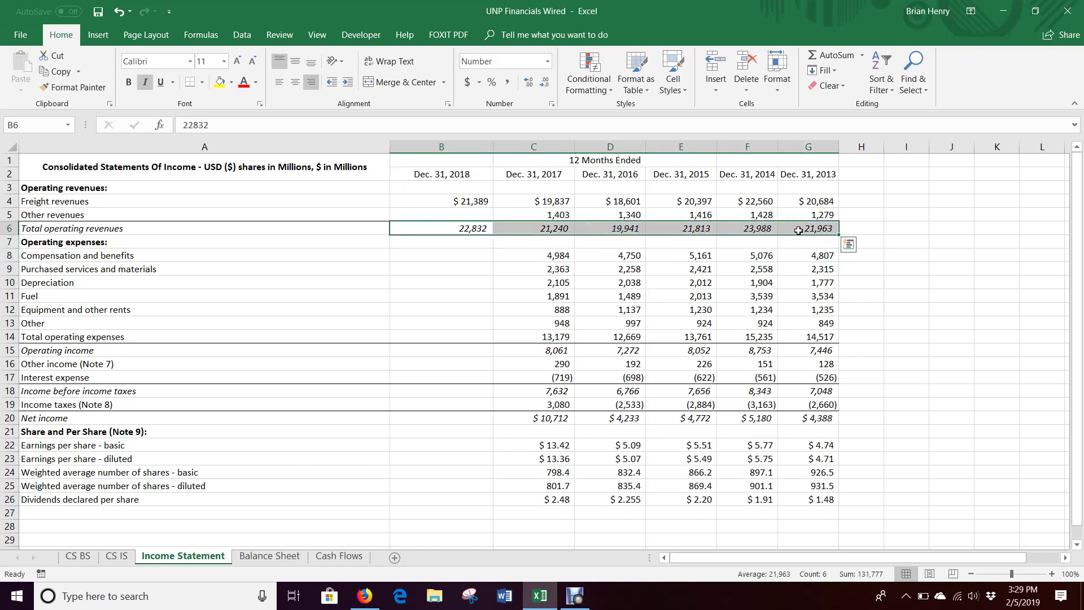
click(472, 196)
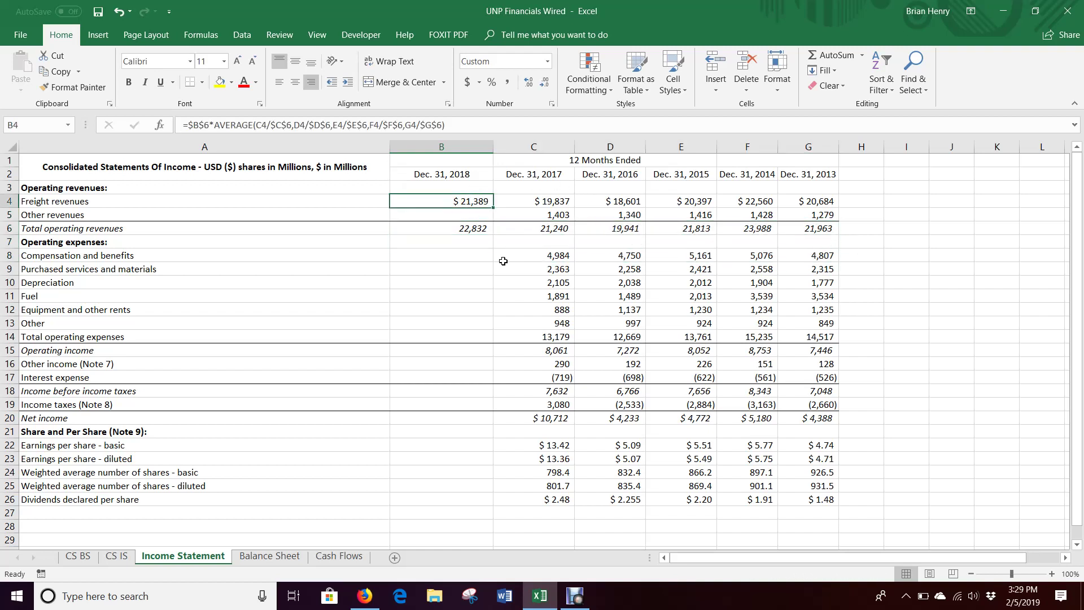
key(ctrl+c)
key(Down)
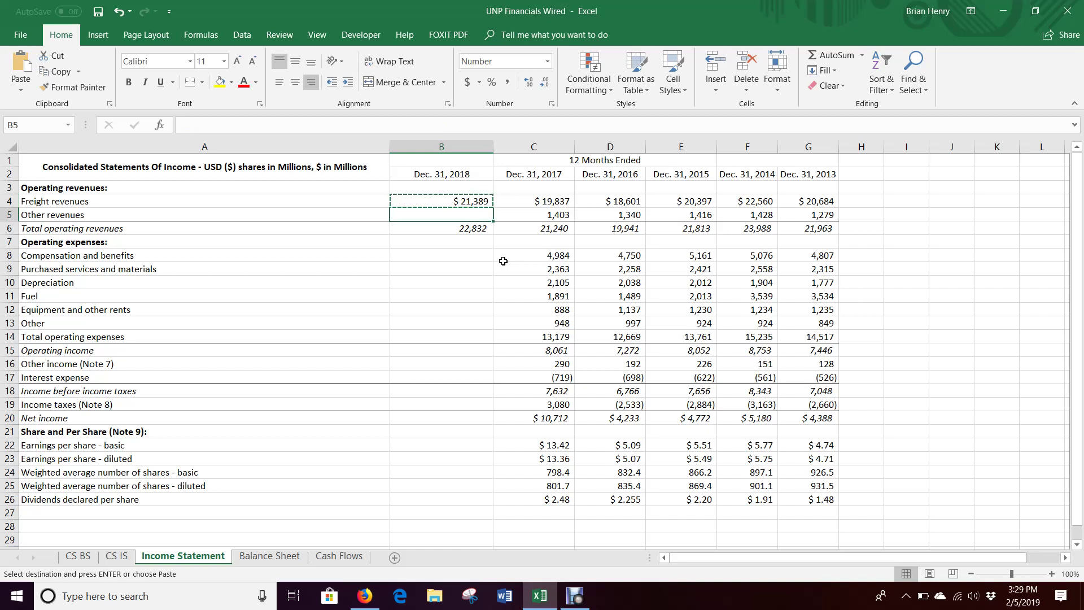
key(ctrl+v)
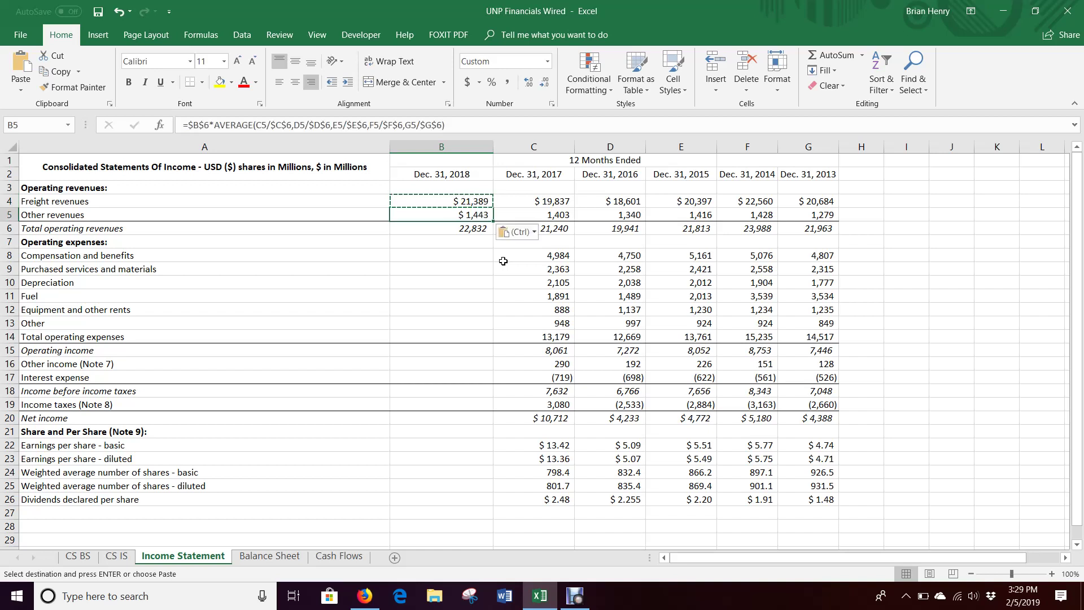
key(Down)
key(Down)
key(Down)
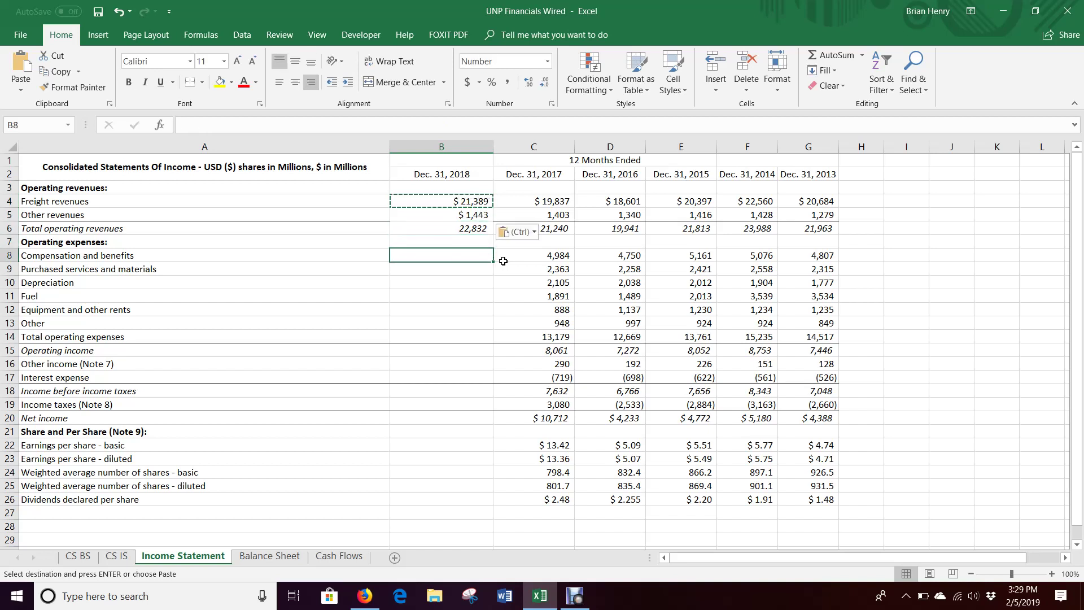
key(ctrl+v)
key(Down)
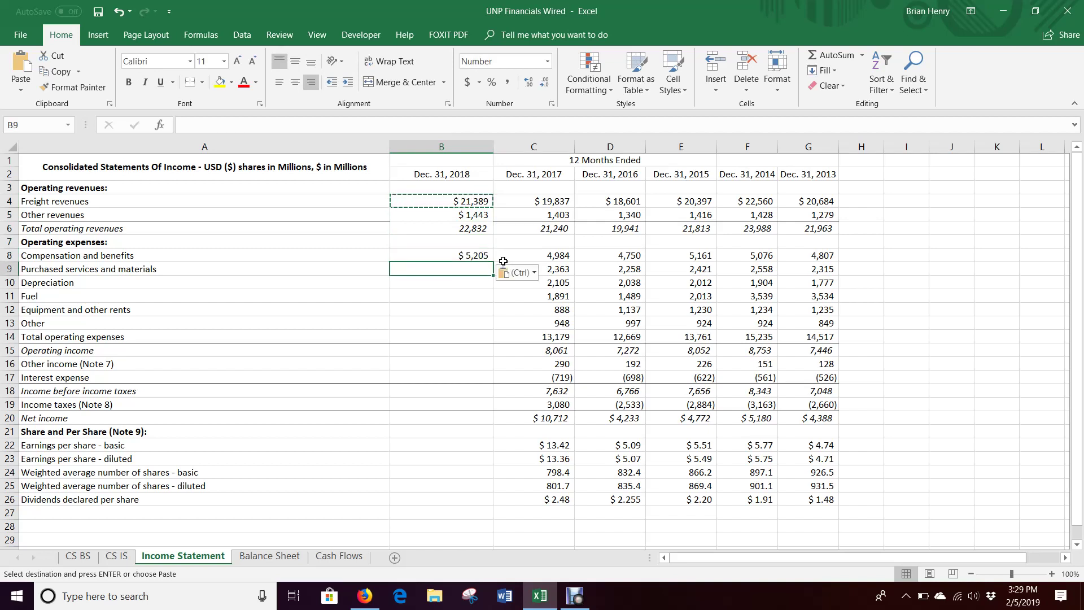
key(ctrl+v)
key(Down)
key(Down)
key(Down)
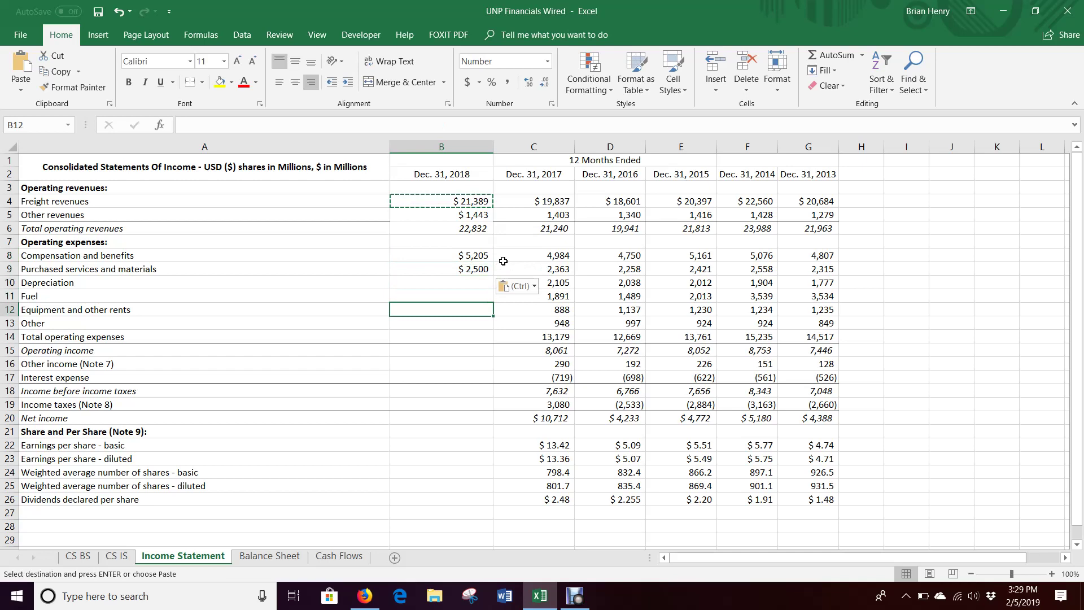
click(116, 557)
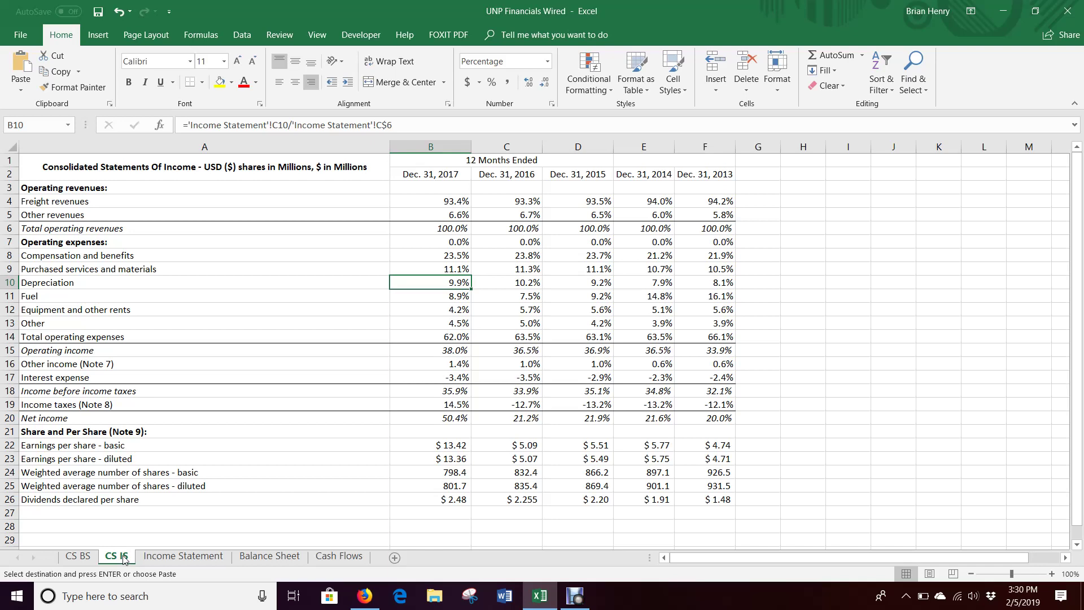
- Paste the projection formula into B13 for Other expenses and carry 2017 values (=C10) into B10:B12
click(205, 559)
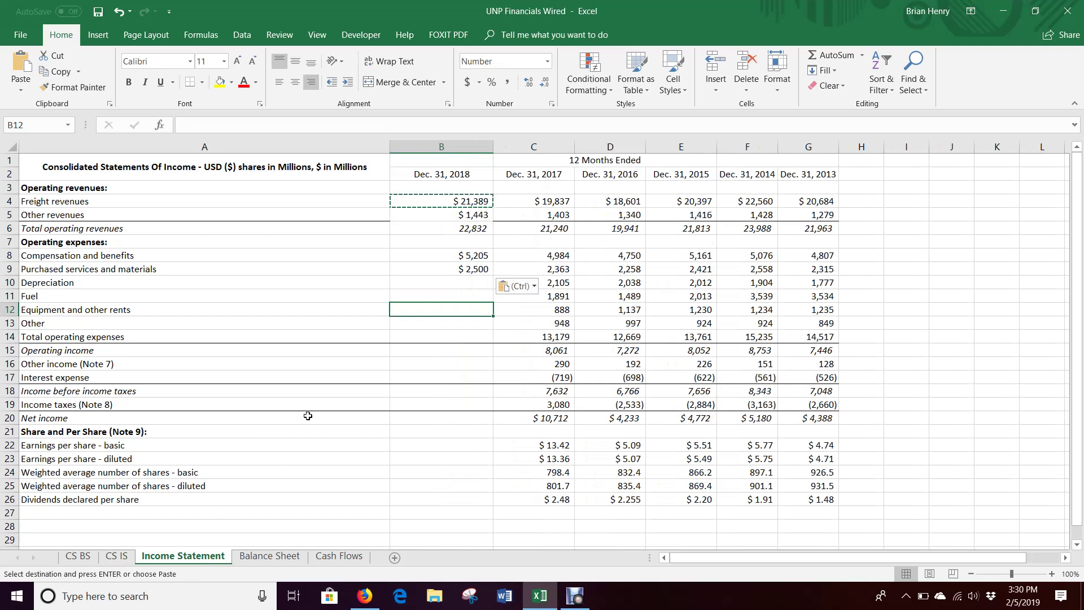
key(Down)
key(ctrl+v)
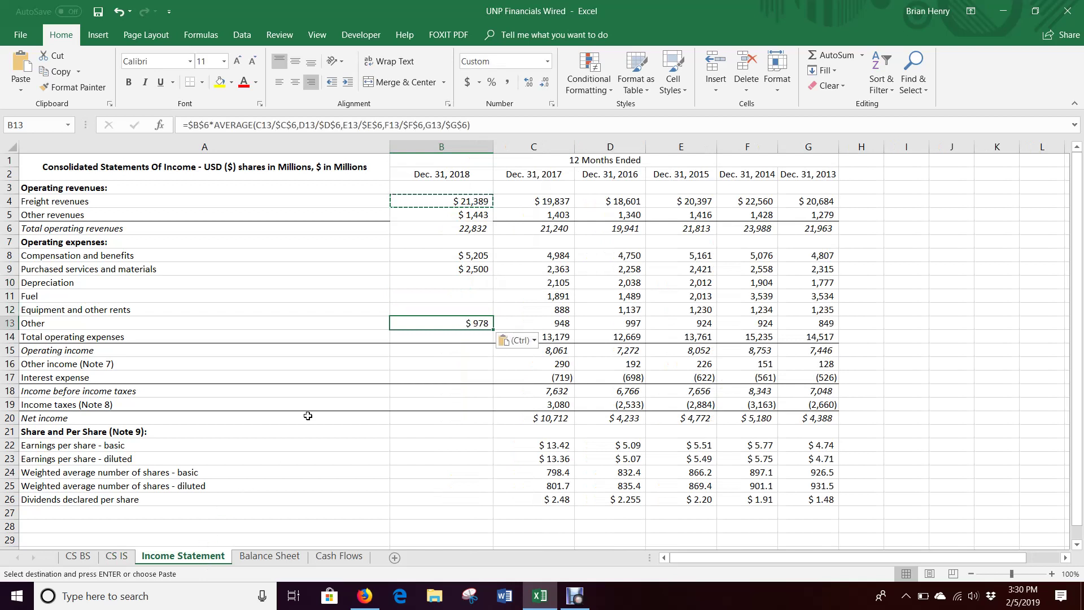
key(Up)
key(Up)
key(Up)
text(=)
key(Right)
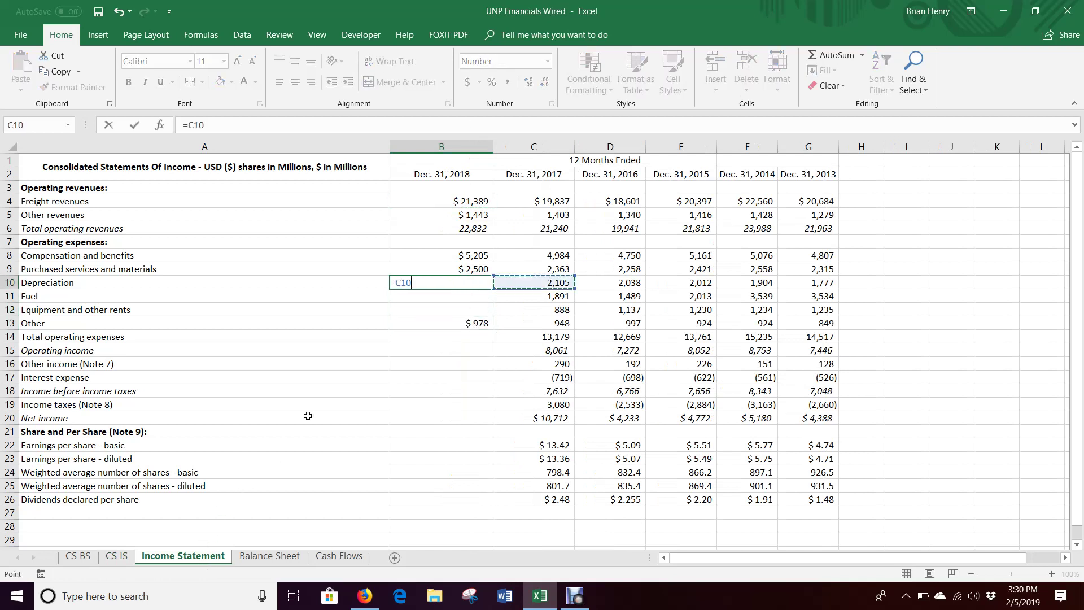
key(Return)
key(Down)
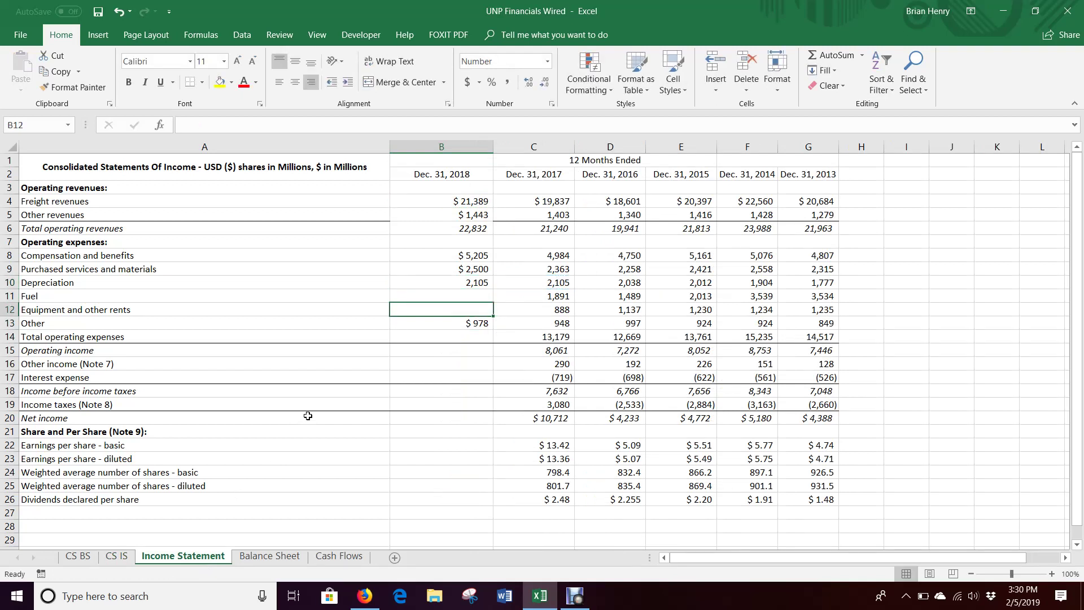
key(Up)
key(Up)
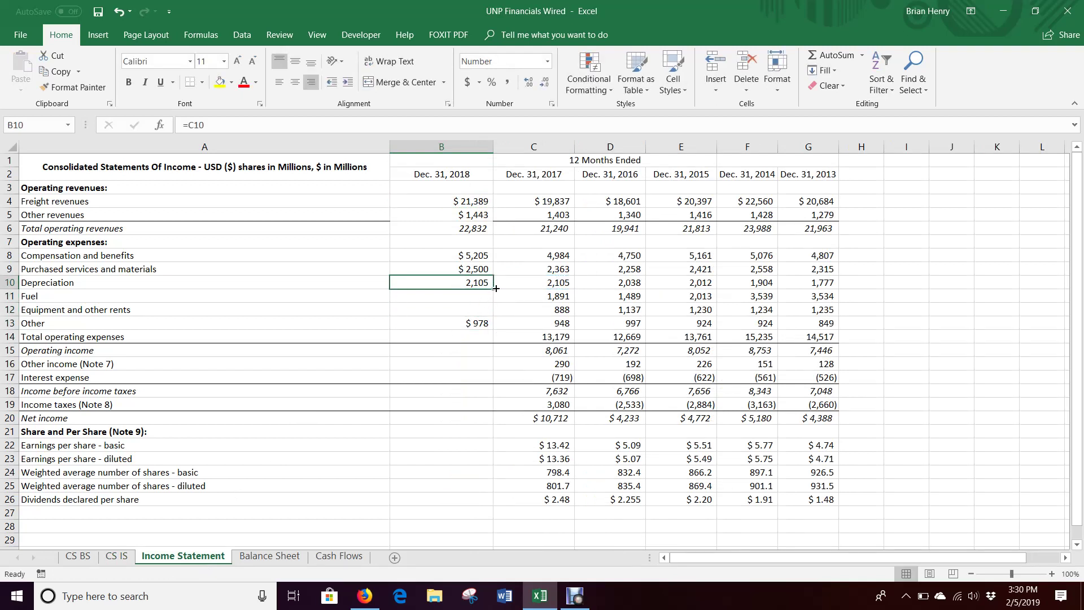
drag(496, 288, 481, 309)
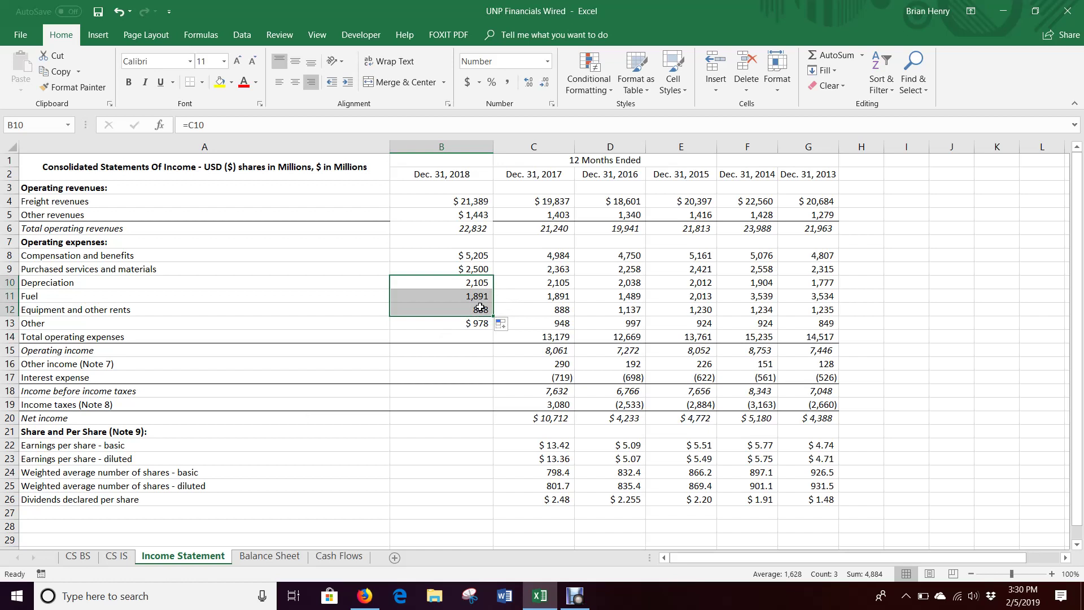
- Total 2018 operating expenses with =SUM(B10:B13) at 13,568 and compute operating income =B6-B14 as 9,264
click(488, 340)
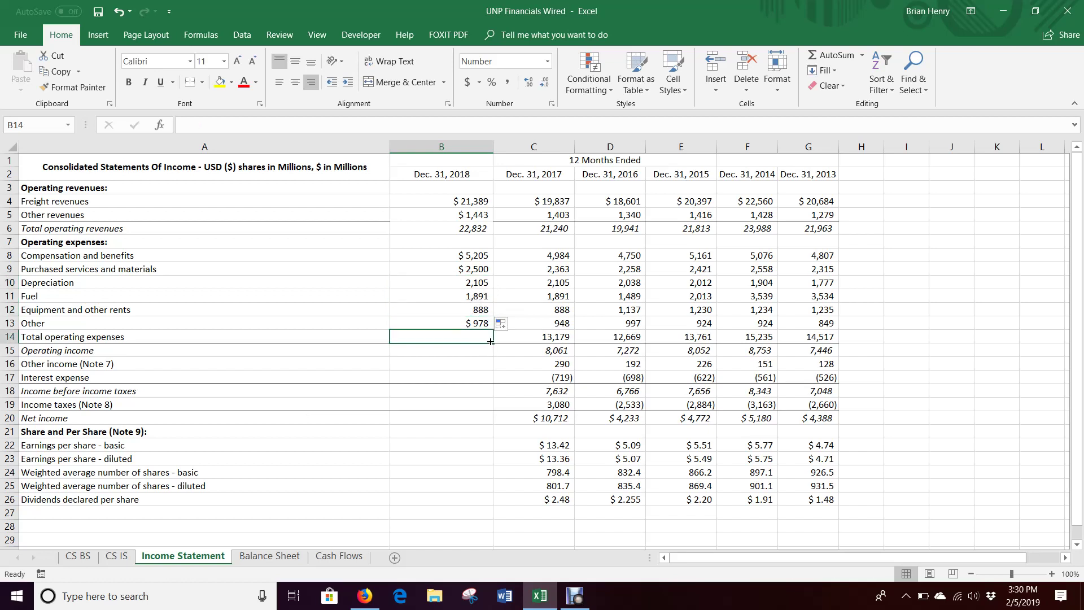
text(=sum()
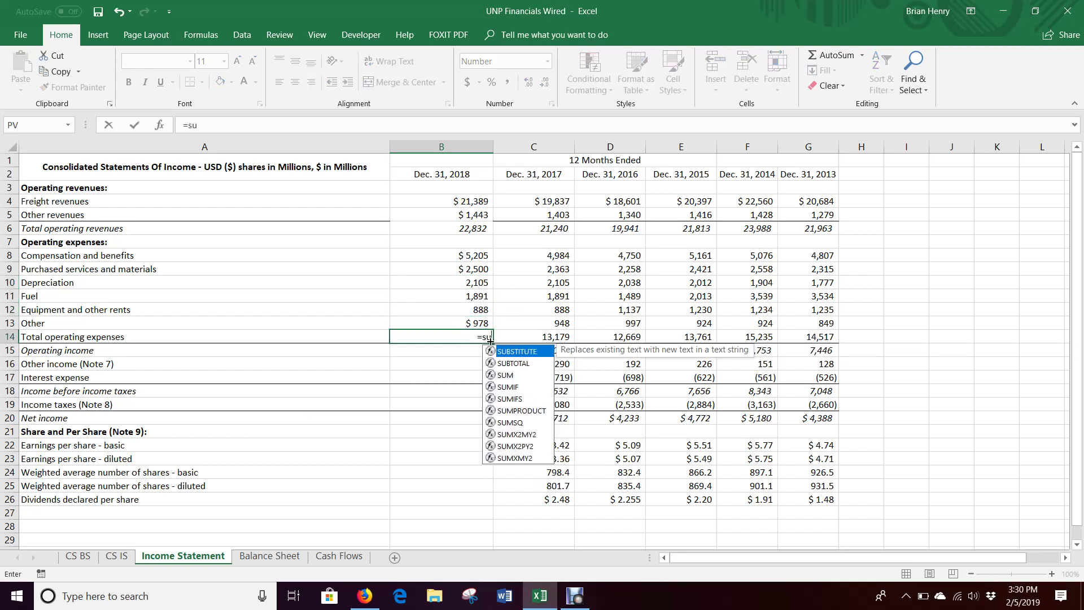
key(Up)
key(shift+Up)
key(shift+Up)
key(shift+Up)
key(shift+Up)
key(shift+Up)
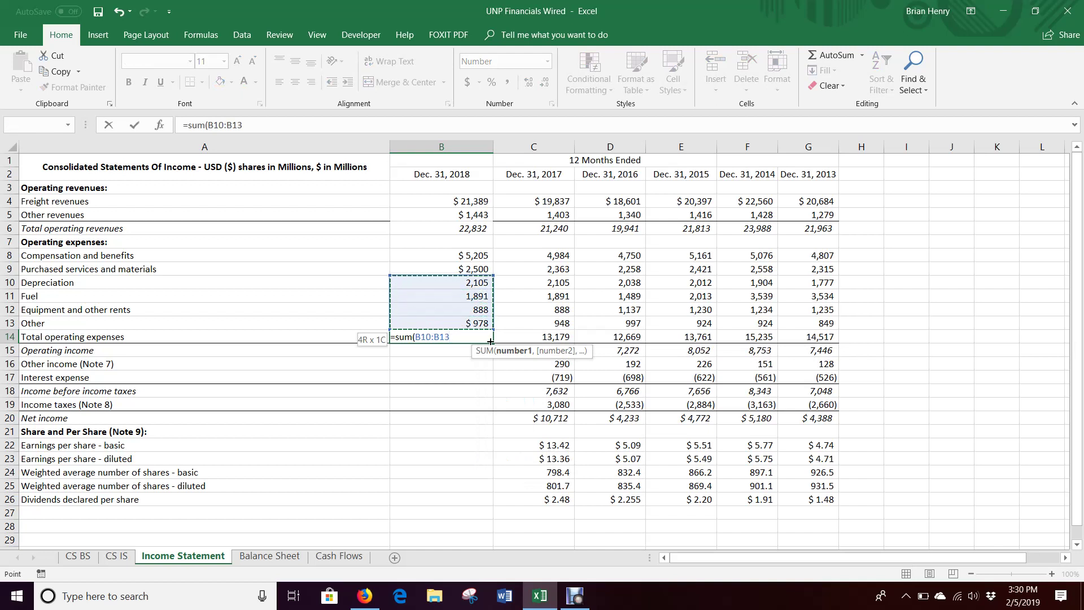
key(Return)
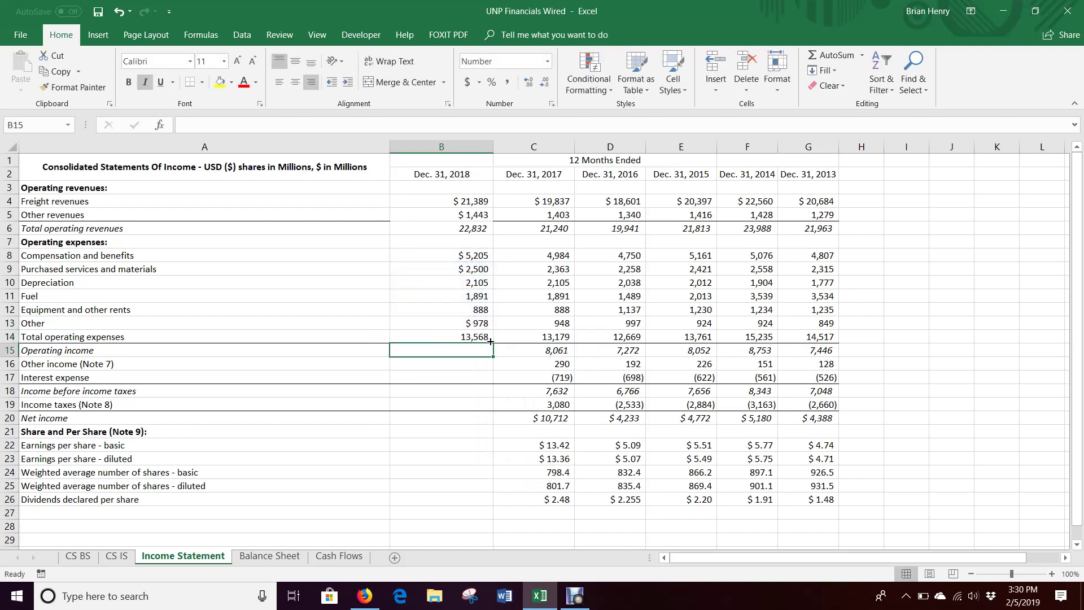
text(=)
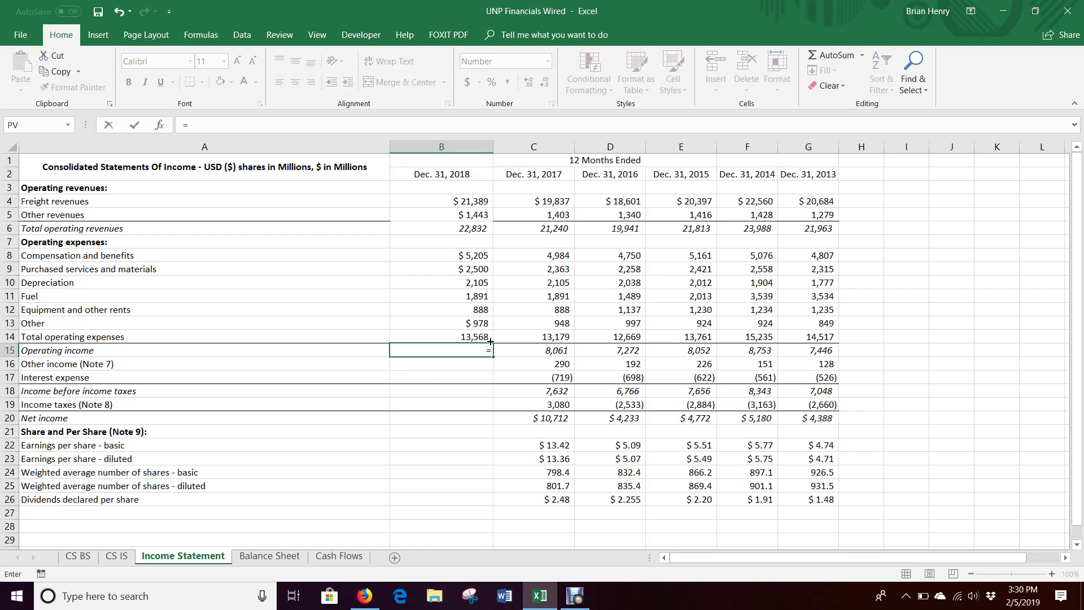
key(Up)
key(Up)
key(Up)
key(Up)
key(Up)
key(Up)
key(Up)
key(Up)
key(Up)
text(-)
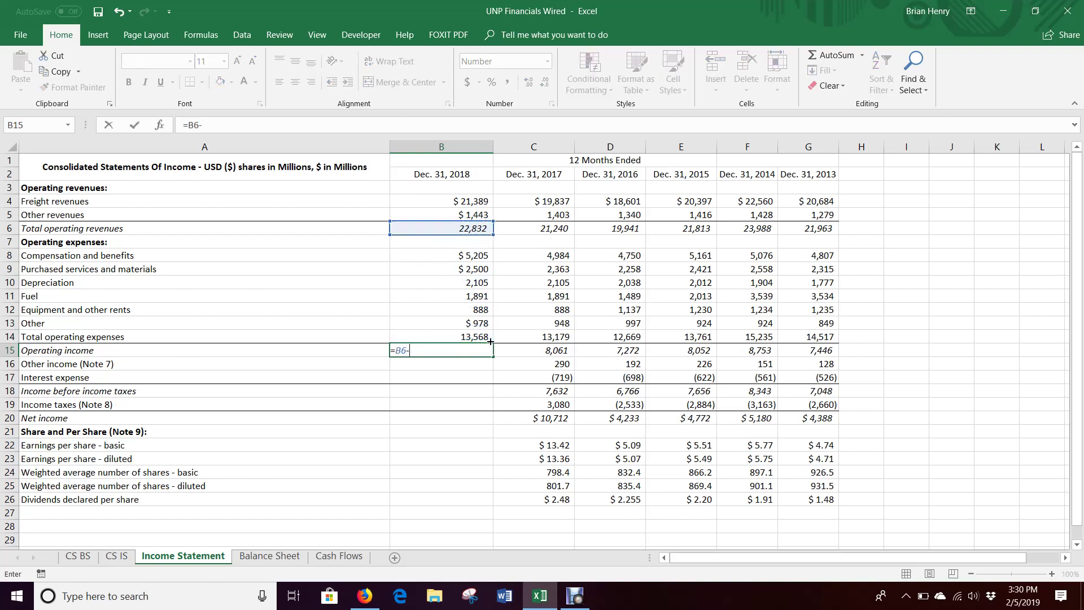
click(489, 339)
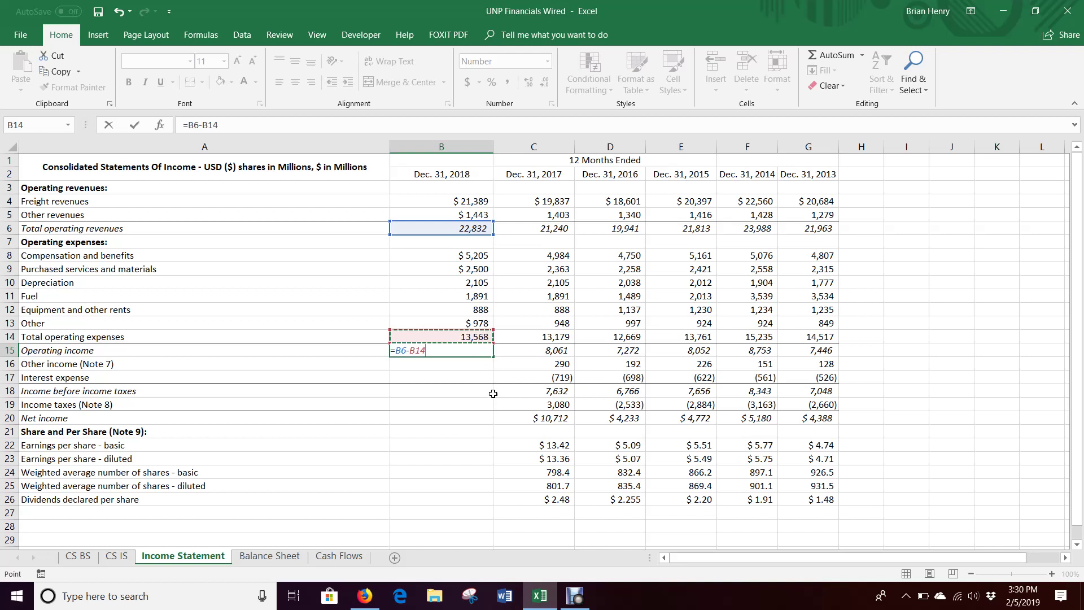
key(Return)
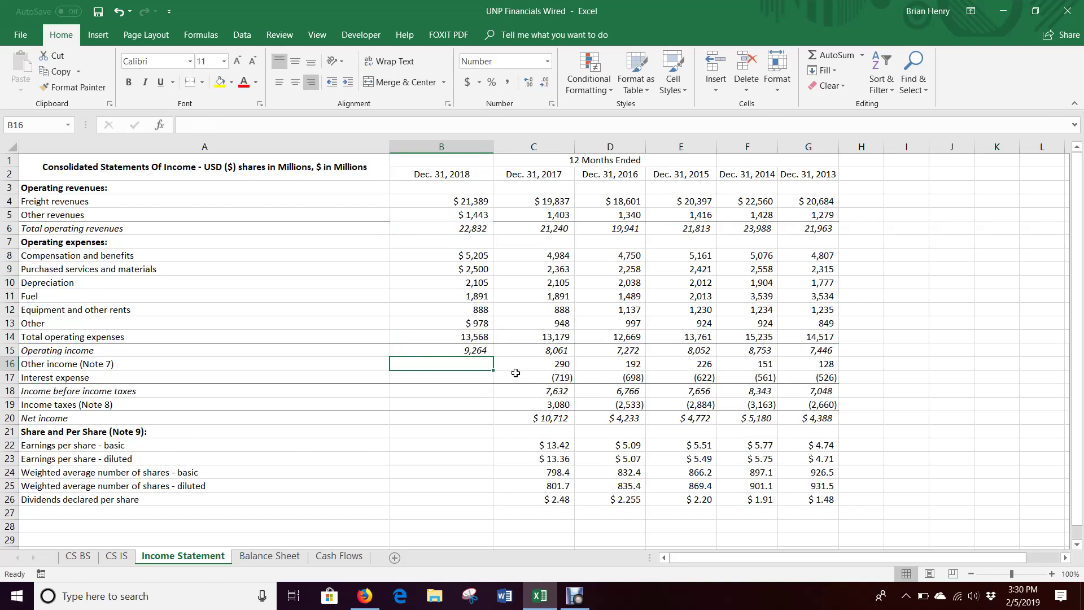
- Link the 2018 other income (290) and interest expense (719) to the 2017 values
text(=)
key(Right)
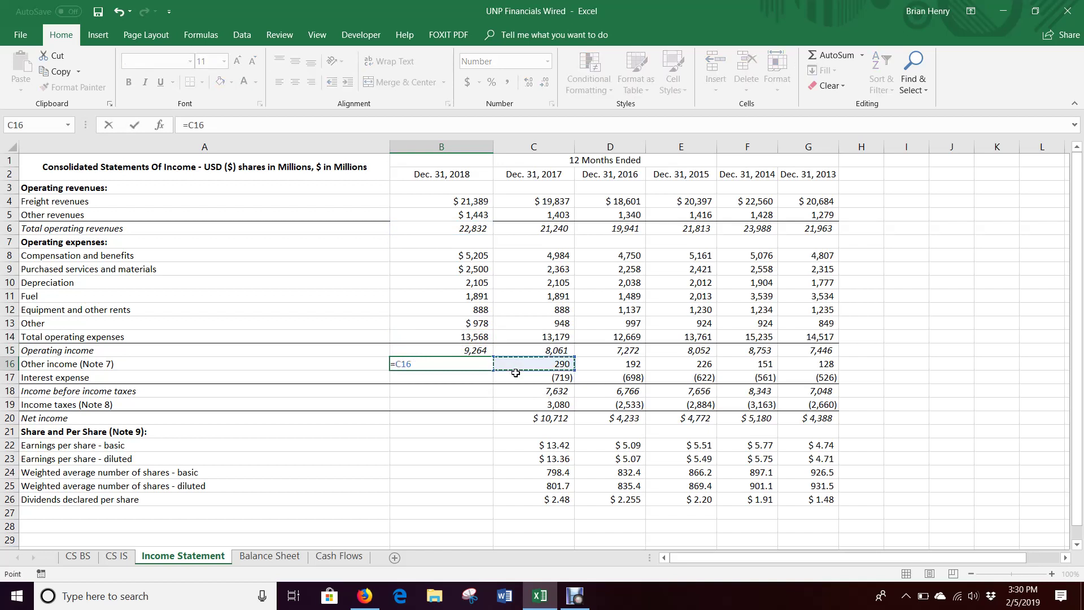
key(Return)
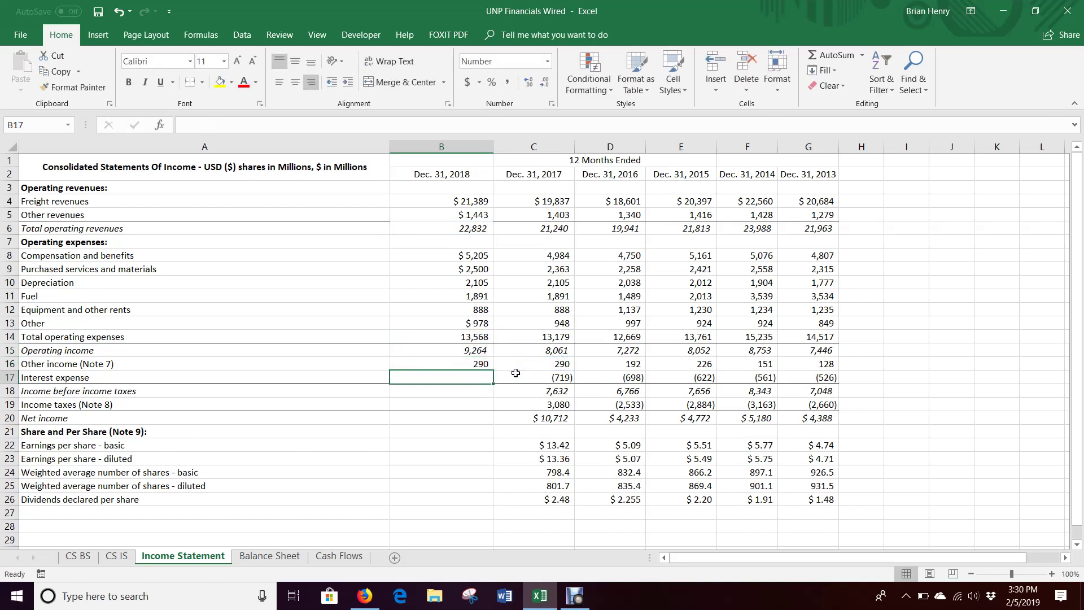
text(=)
key(Right)
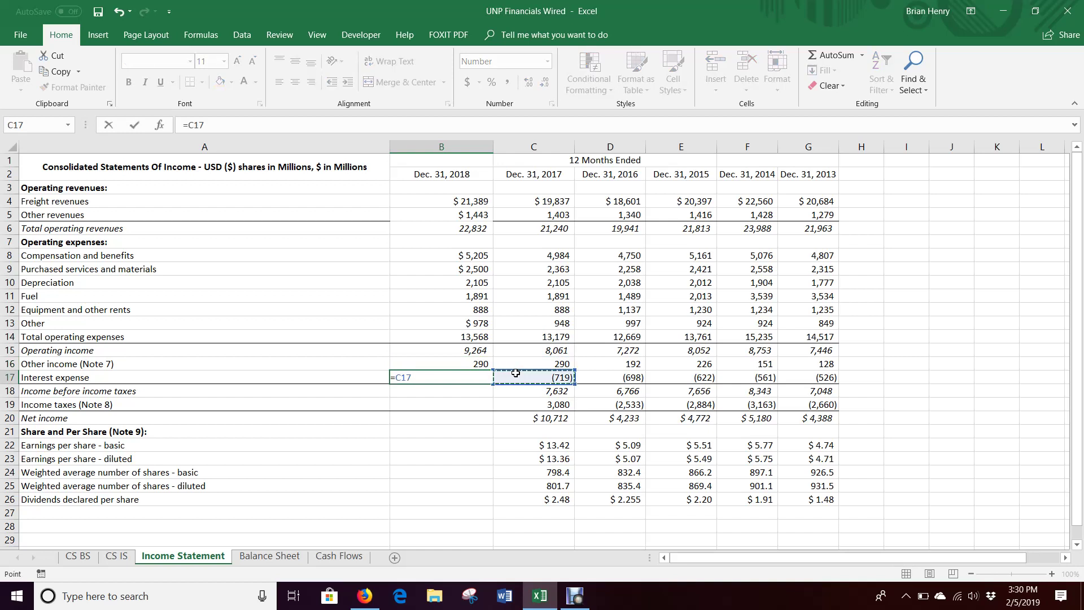
key(Return)
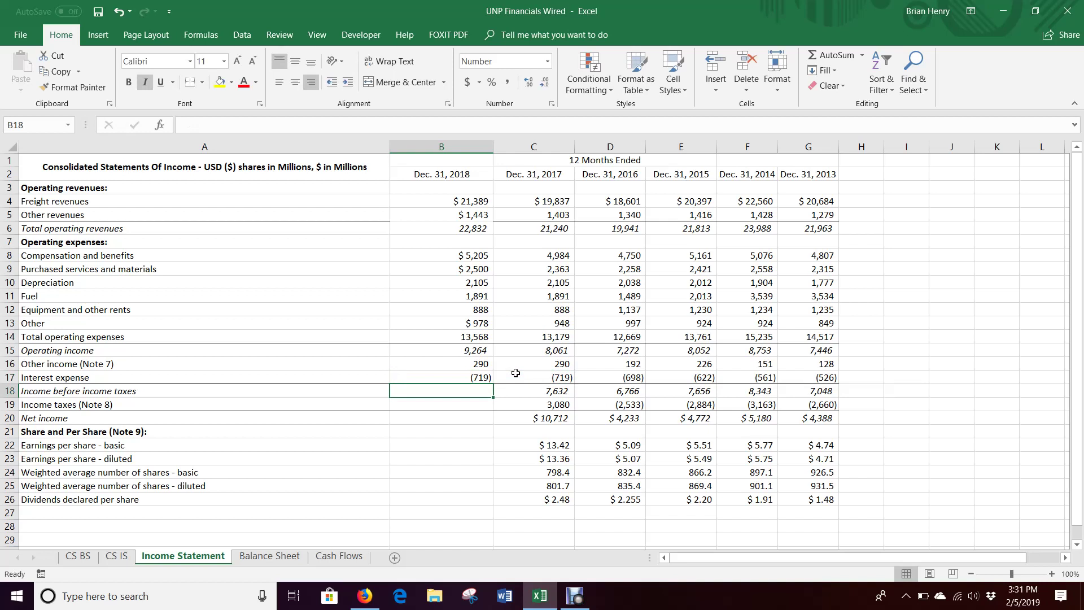
- Copy the 2017 income before taxes and net income formulas into B18 and B20, both showing 8,835
text(=)
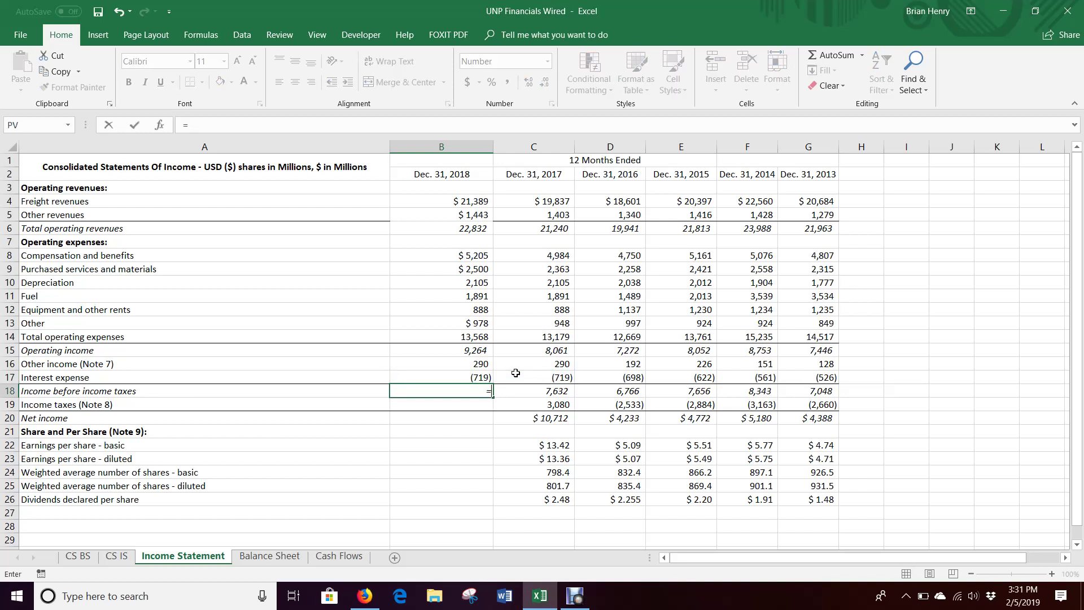
key(Escape)
click(550, 392)
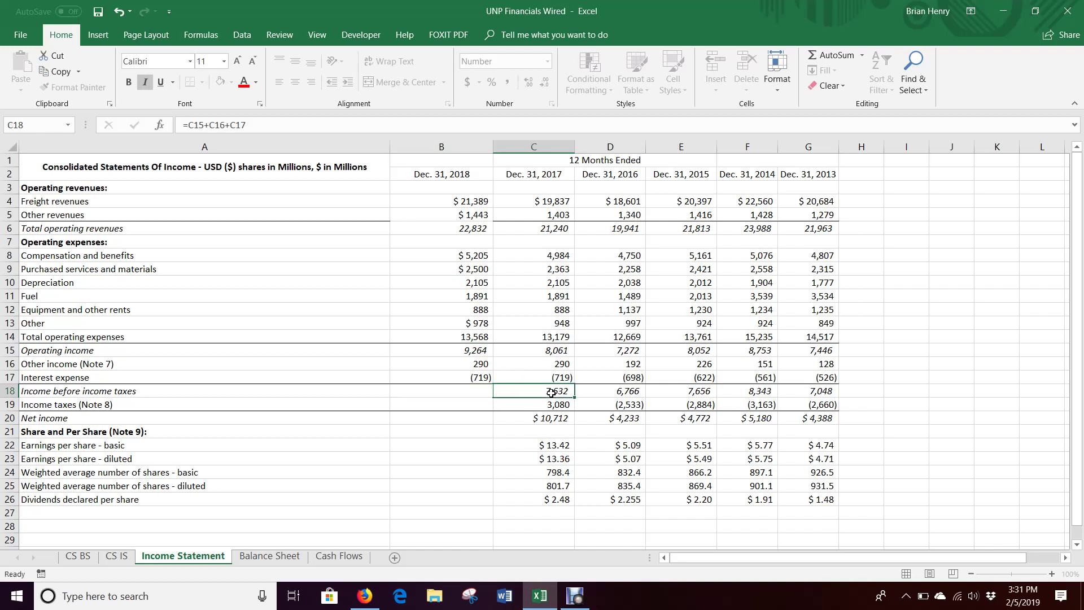
ctrl+click(556, 418)
click(563, 398)
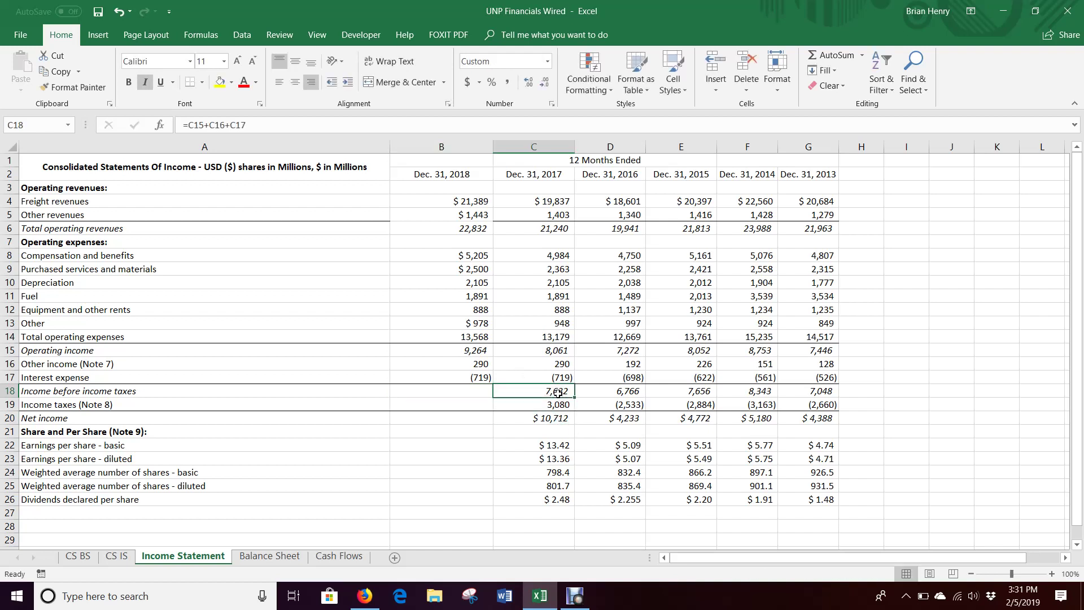
drag(576, 399, 446, 394)
click(568, 419)
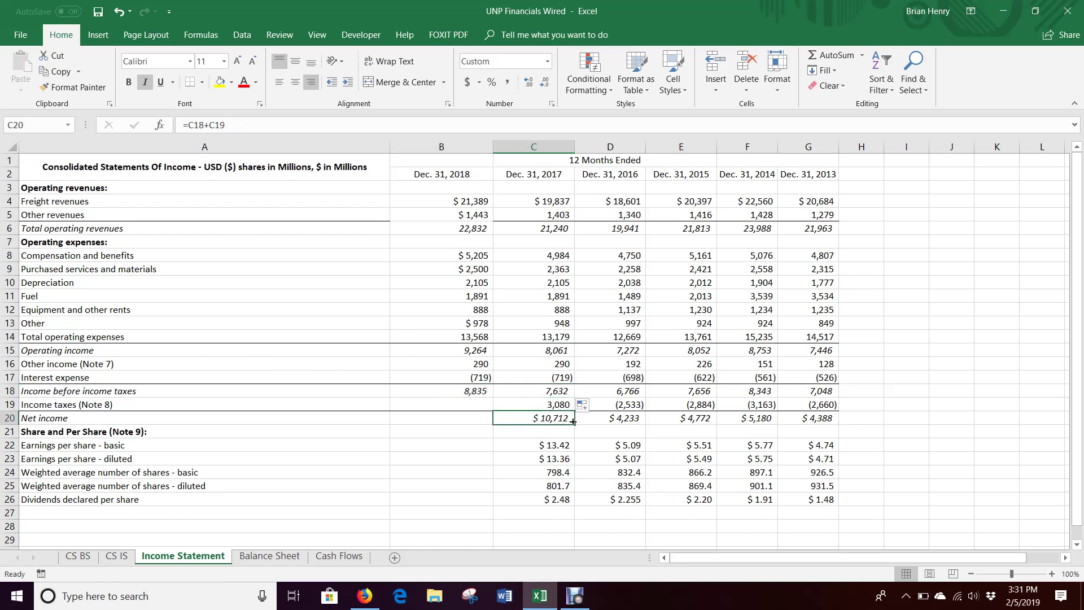
drag(574, 424, 471, 415)
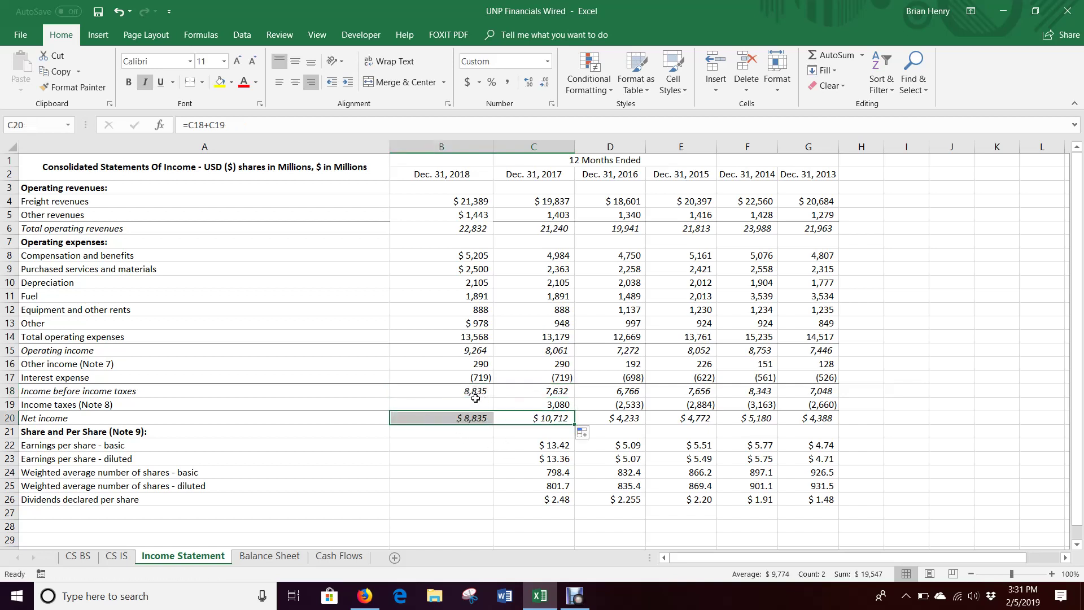
click(475, 404)
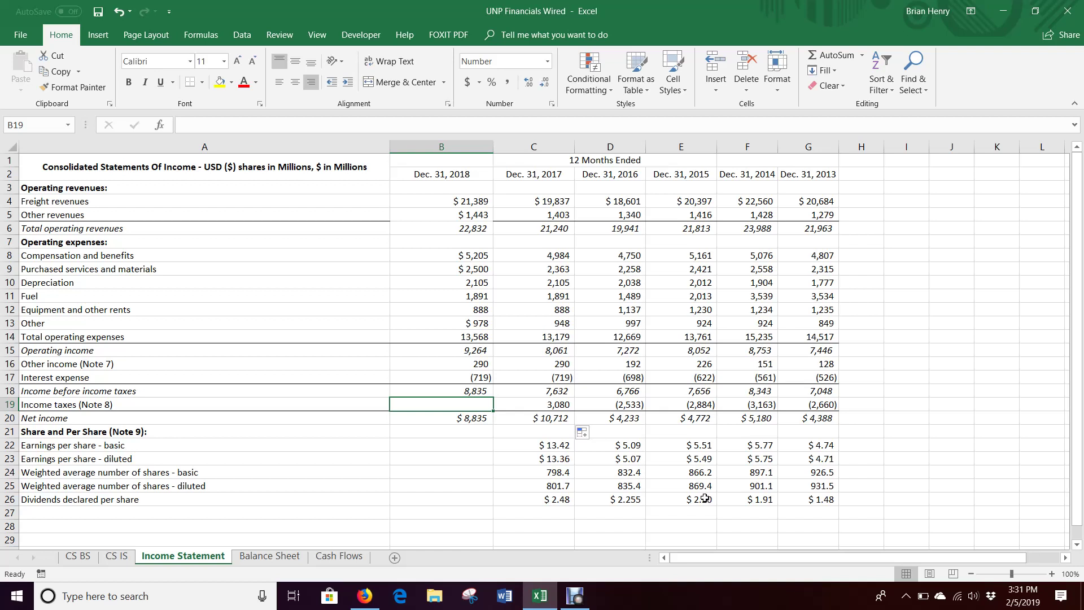
- Review the 2016–2013 income taxes and income before taxes figures
click(629, 404)
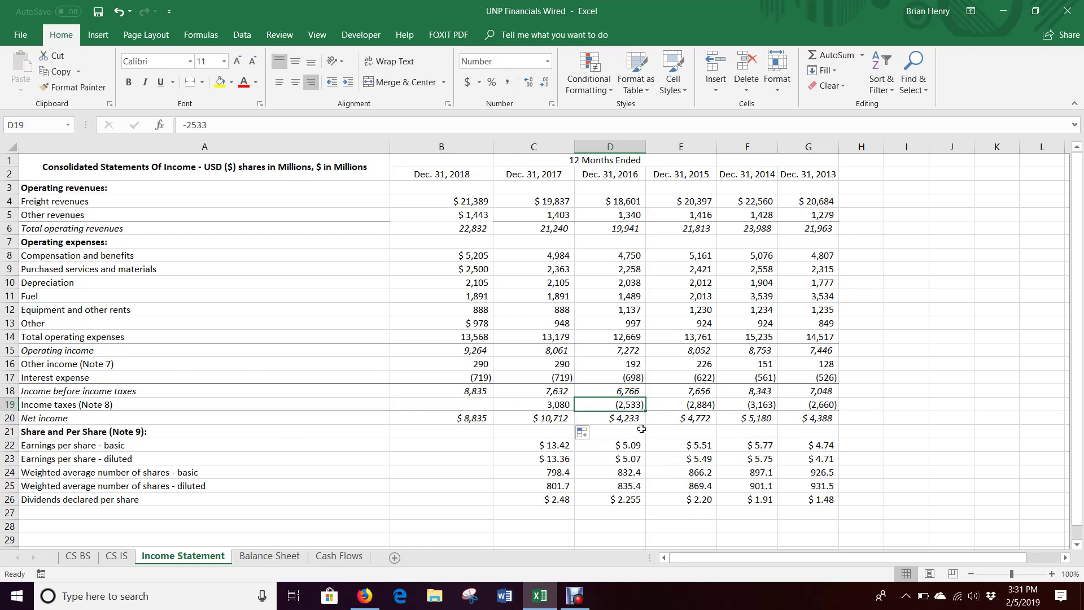
click(624, 388)
click(700, 392)
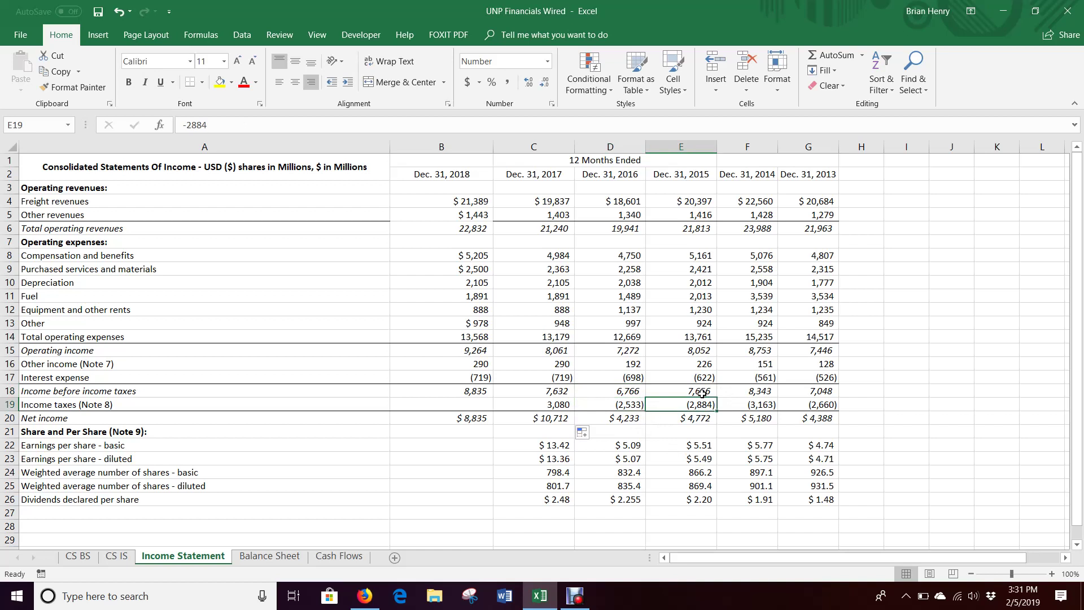
click(740, 394)
click(826, 395)
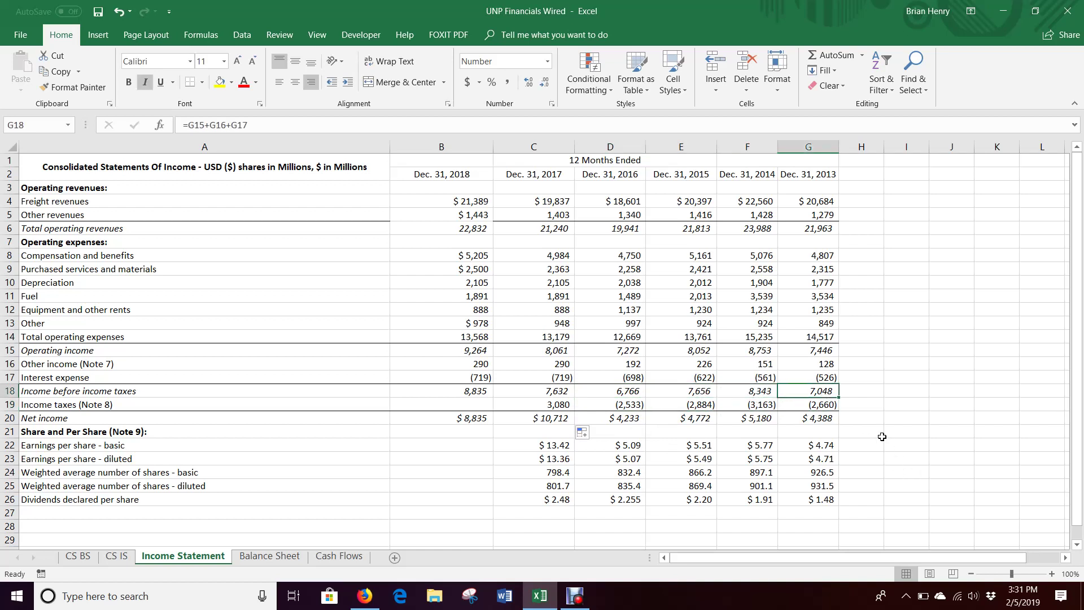
- Enter =D19/D18 in I19 and fill it to L19, giving tax rates of about -0.374 to -0.379
click(897, 406)
text(=)
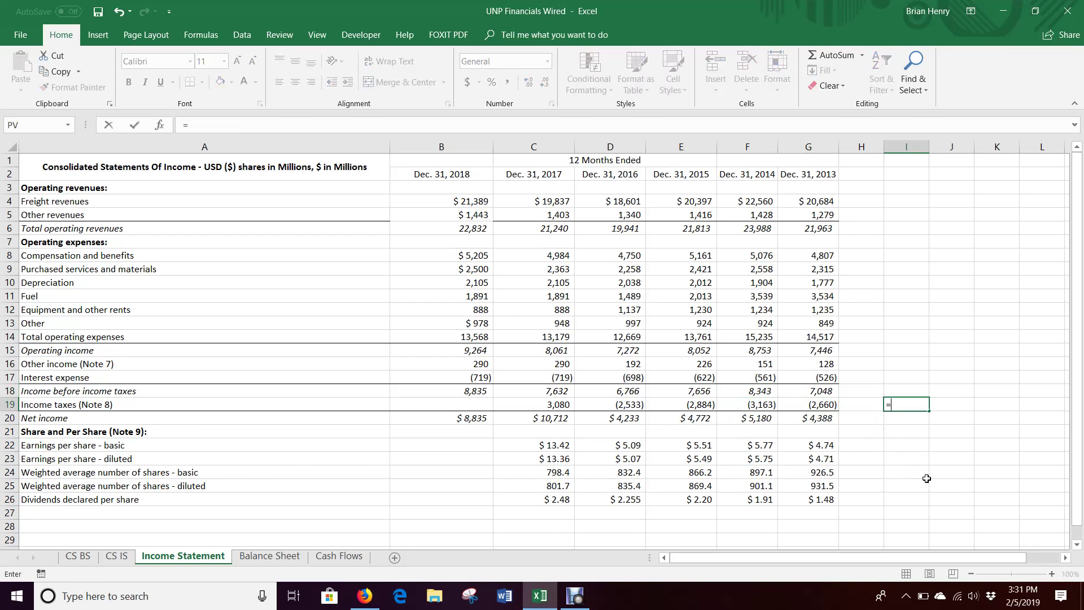
key(Left)
key(Left)
key(Left)
key(Left)
key(Left)
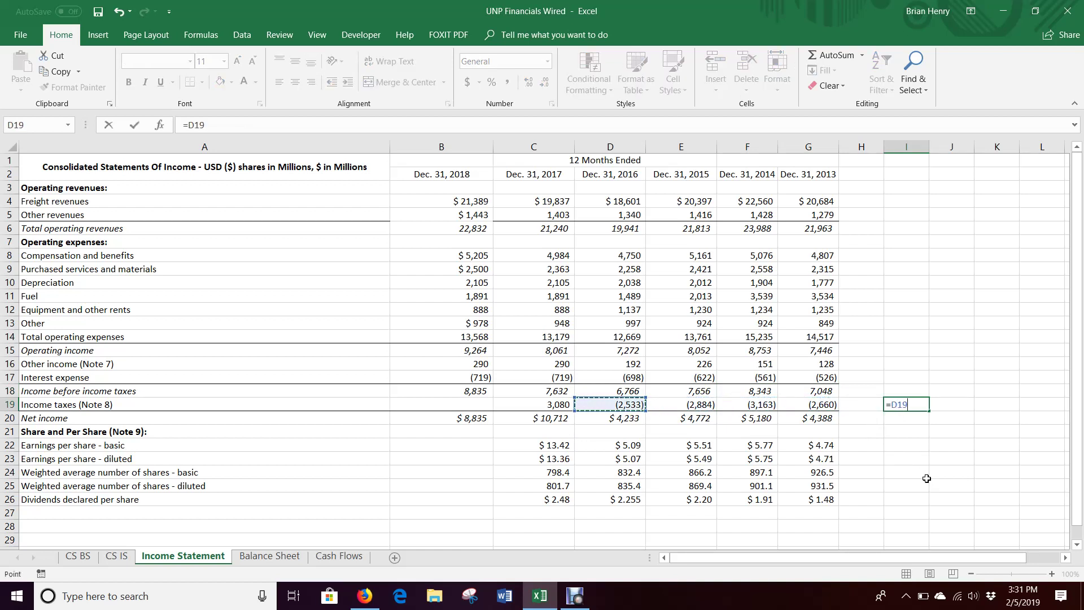
text(/)
key(Left)
key(Left)
key(Left)
key(Left)
key(Left)
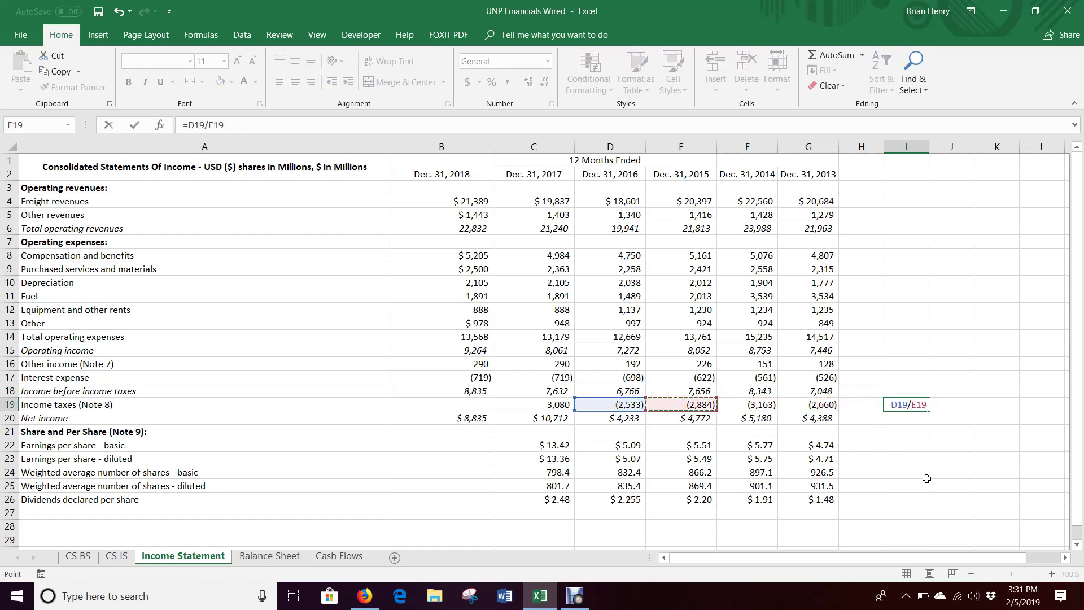
key(Up)
key(Return)
key(Up)
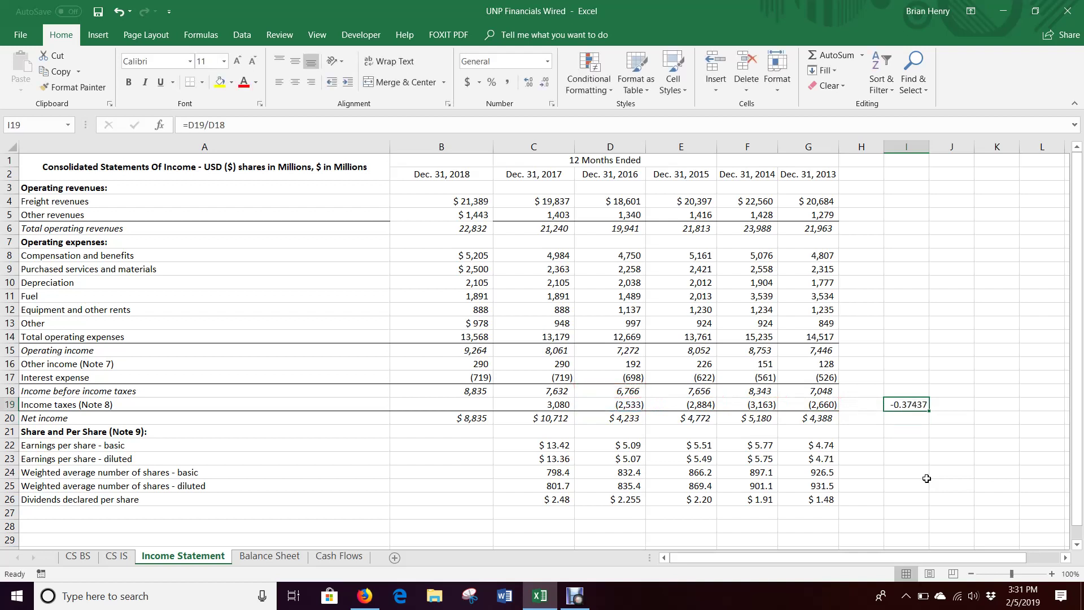
drag(929, 411, 1048, 406)
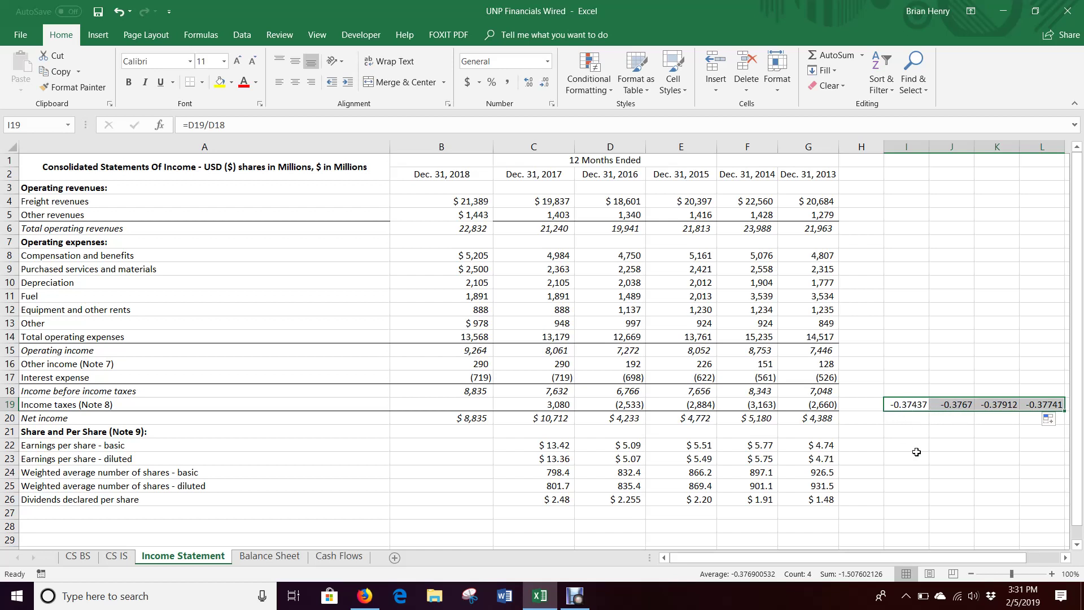
click(555, 406)
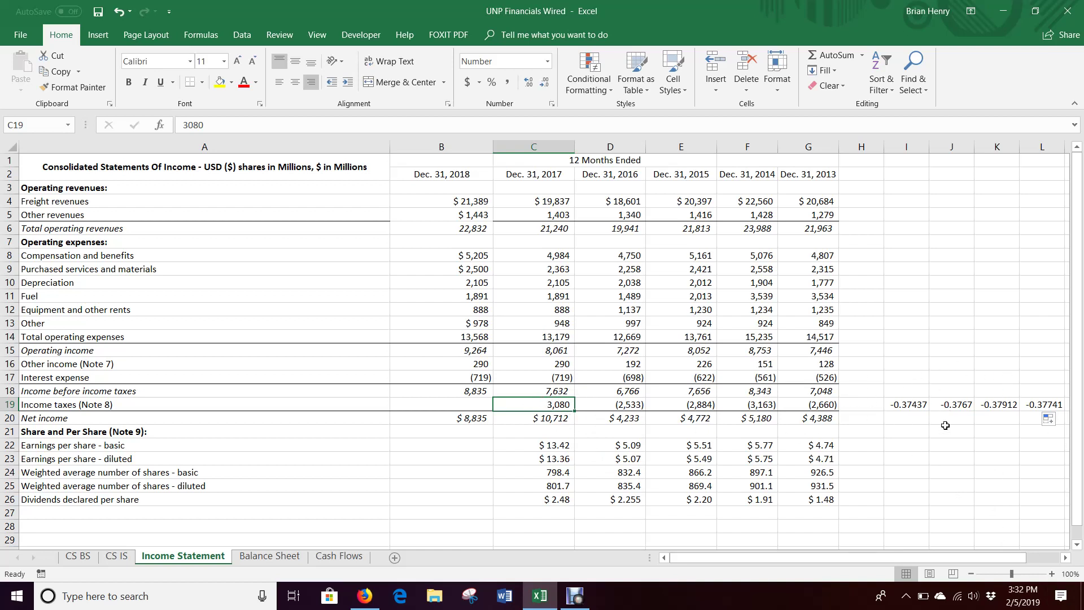
- Set 2018 income taxes in B19 to =0.2*-B18, showing (1,767) and net income $7,068
key(Left)
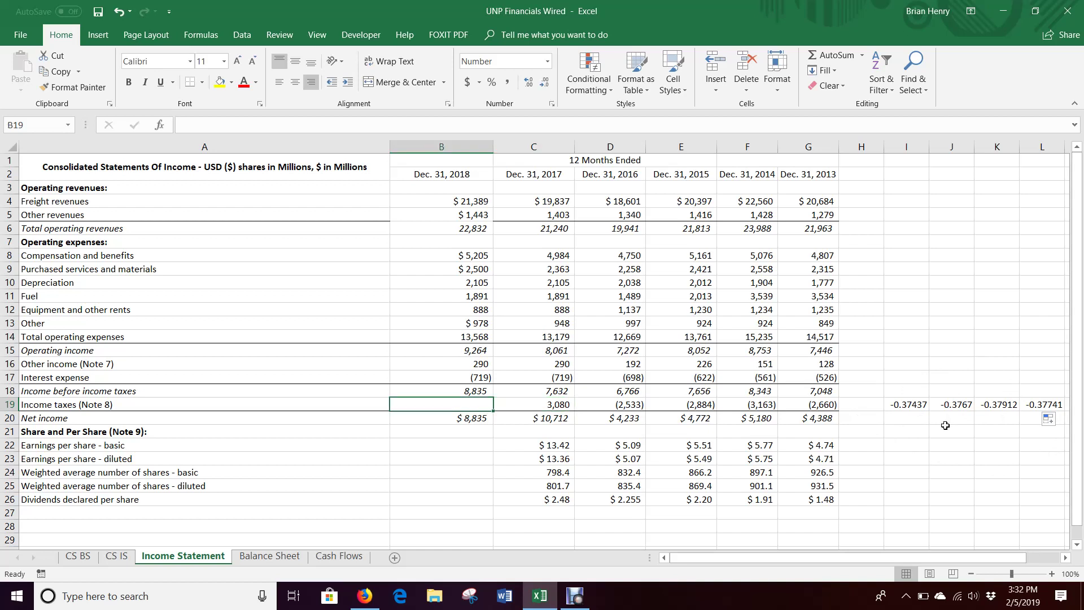
text(=.2)
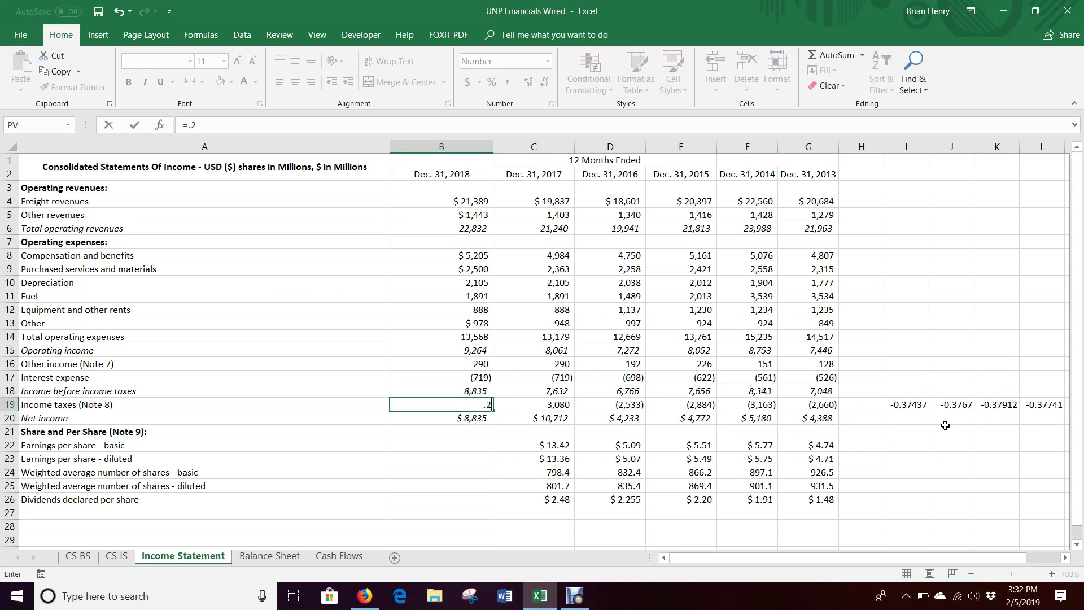
text(*)
key(Up)
key(Return)
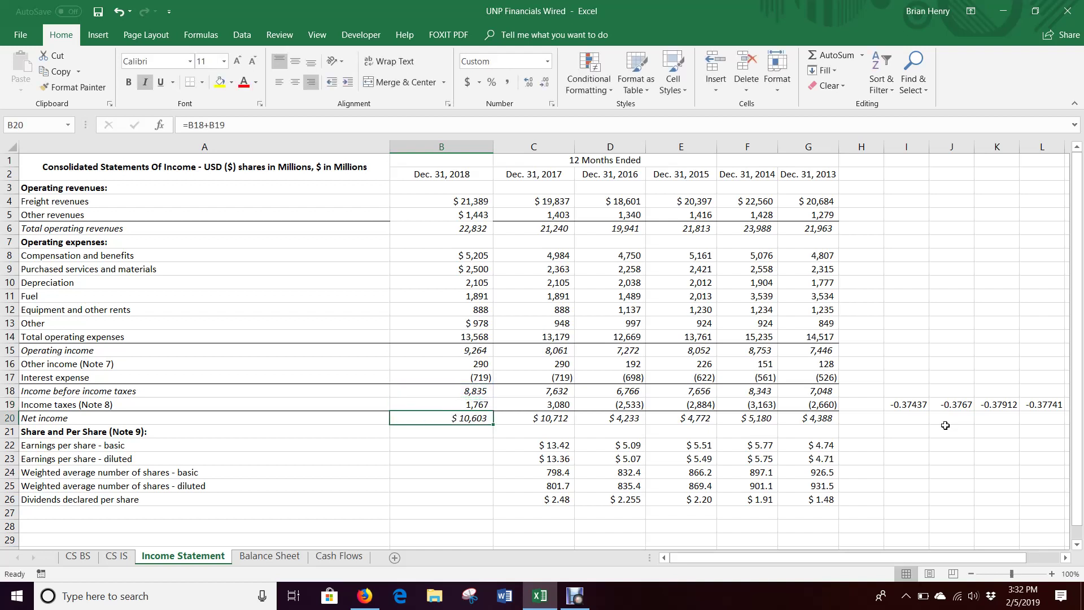
key(Up)
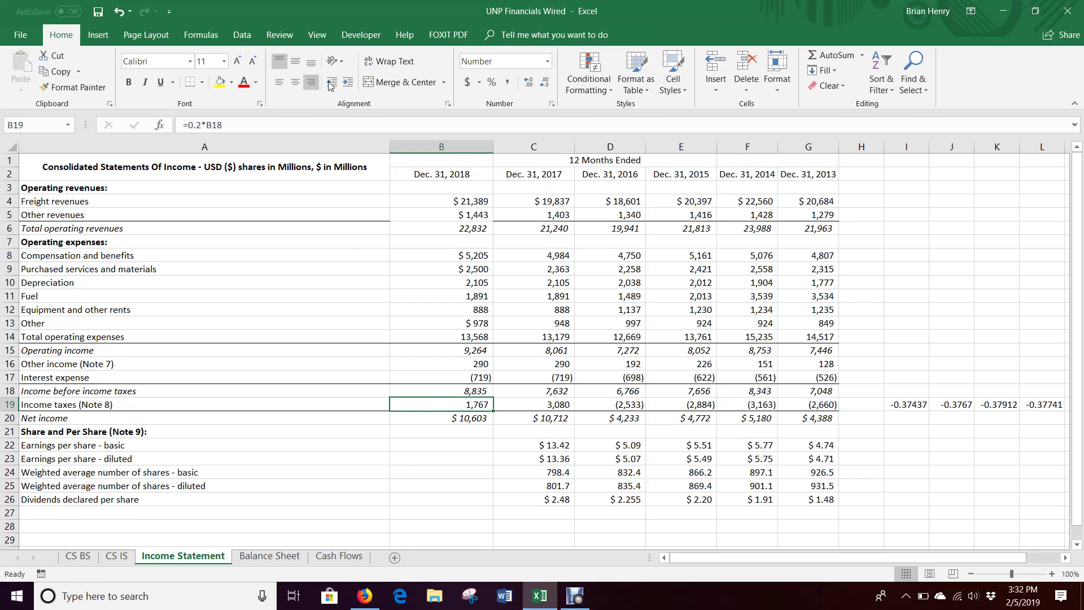
click(209, 124)
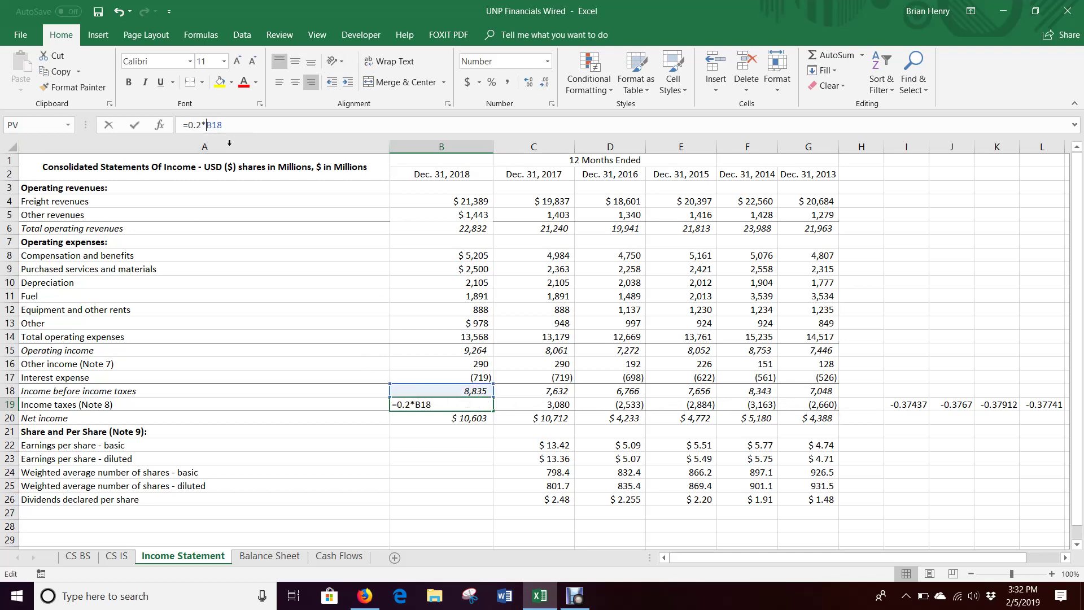
text(-)
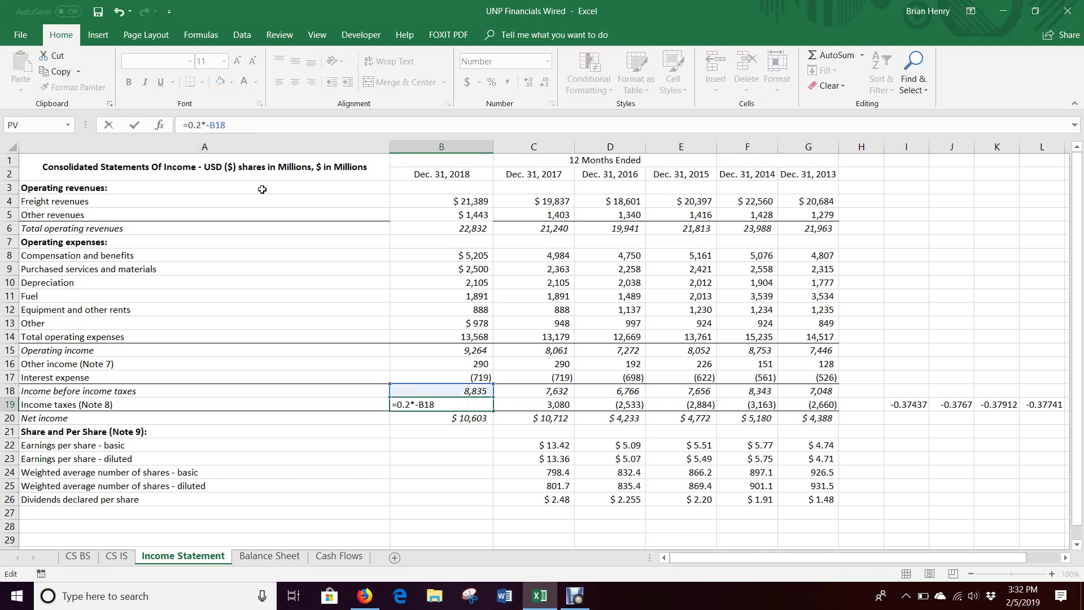
key(Return)
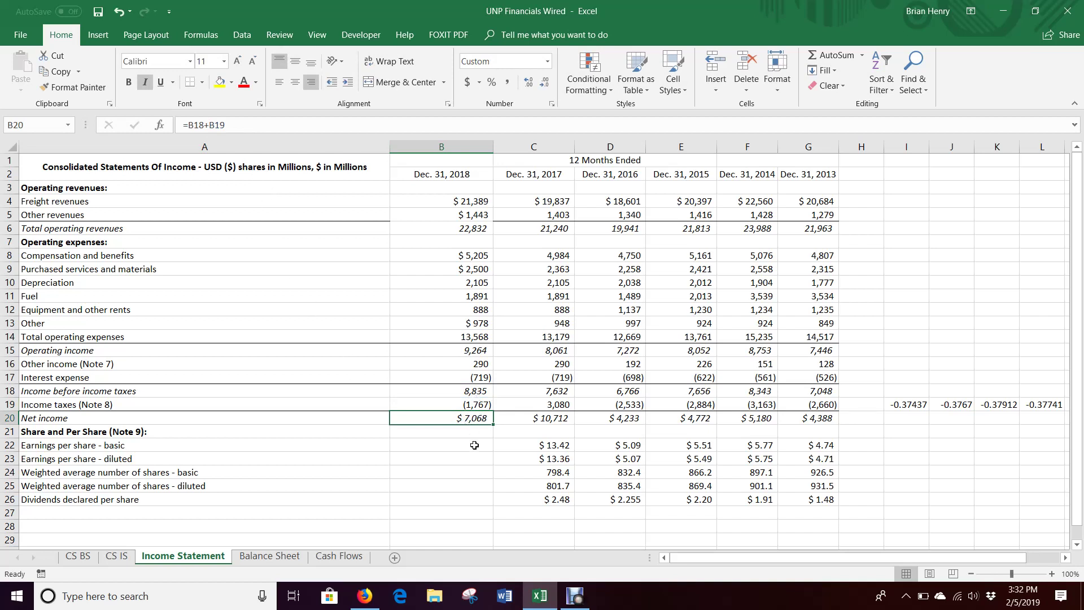
click(472, 215)
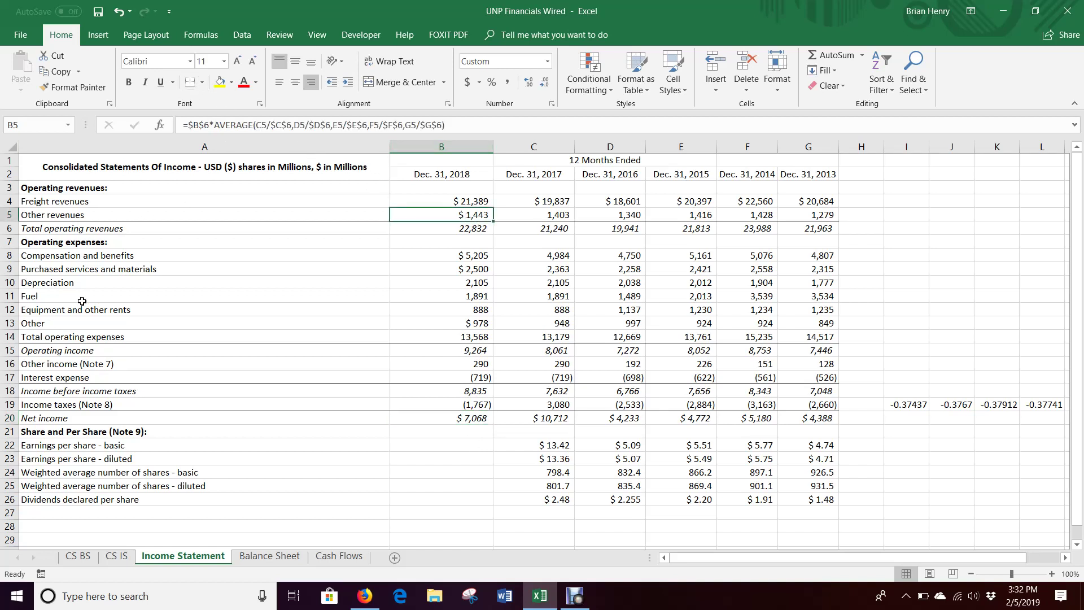
click(85, 283)
click(463, 282)
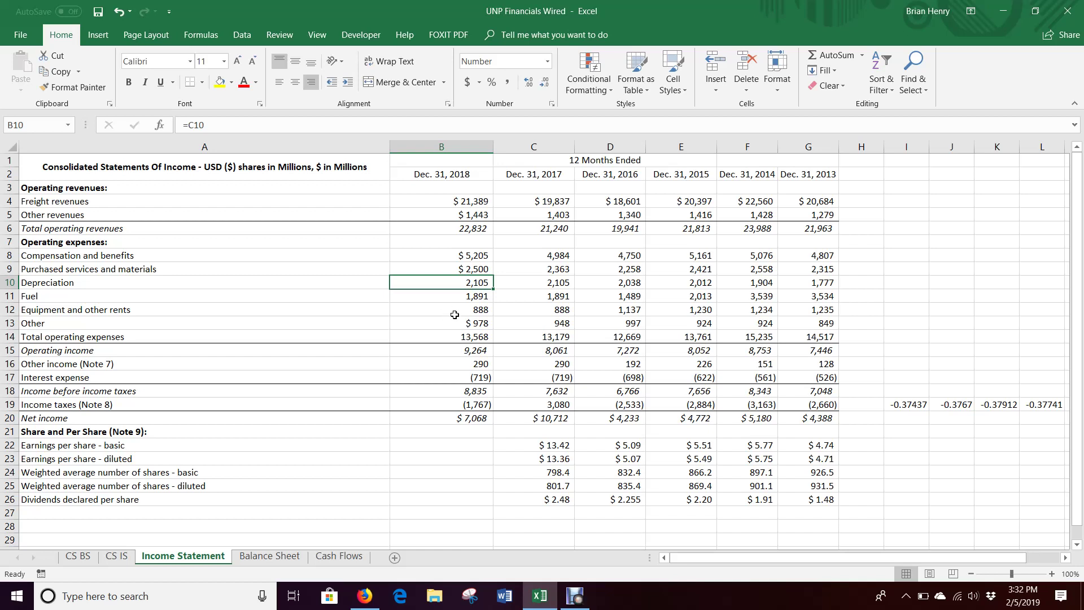
click(450, 300)
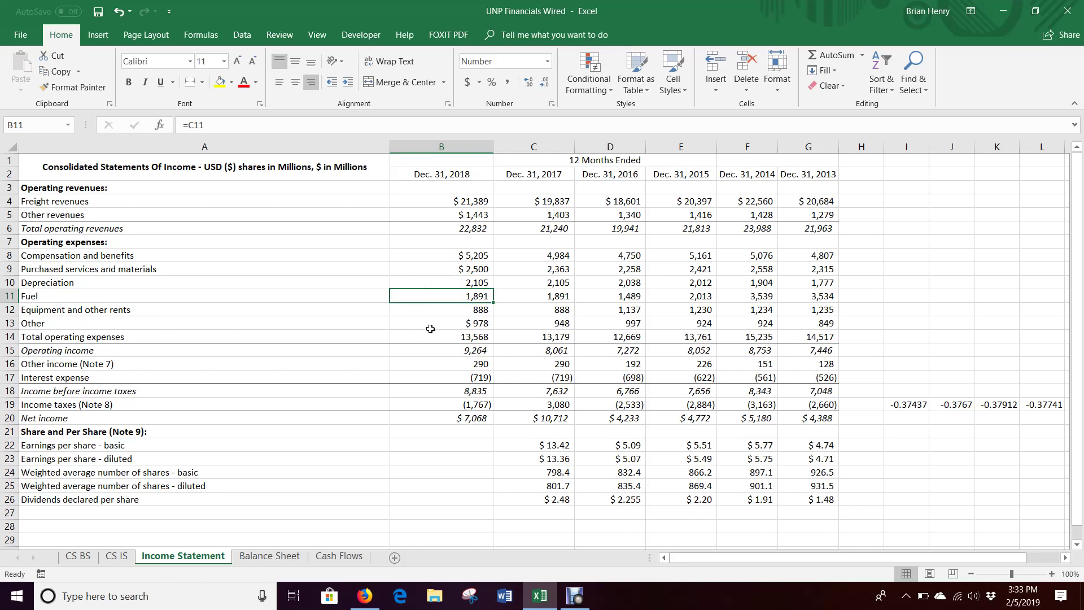
click(473, 282)
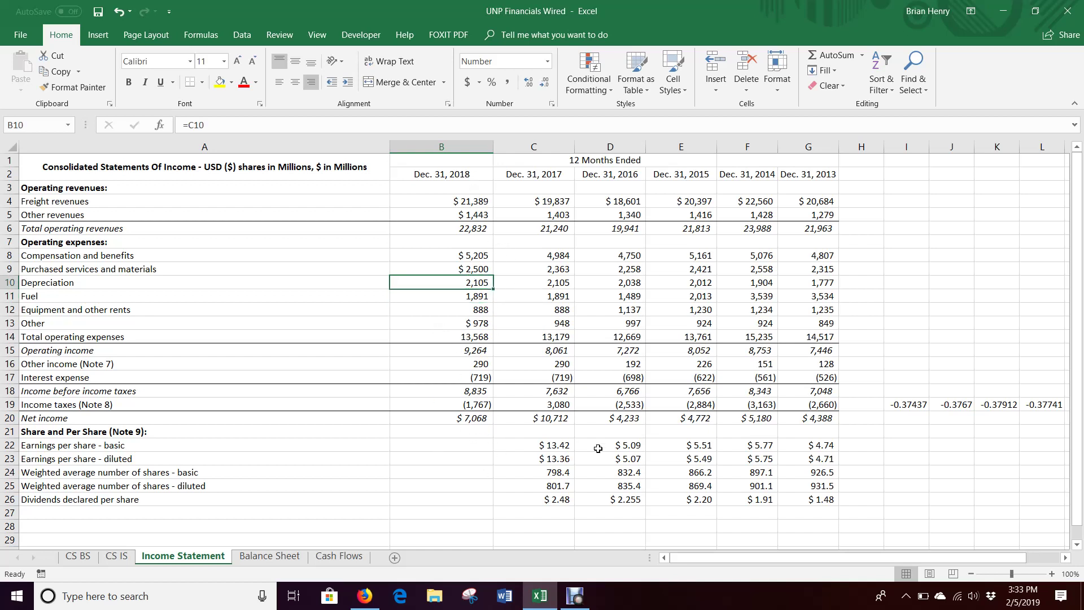